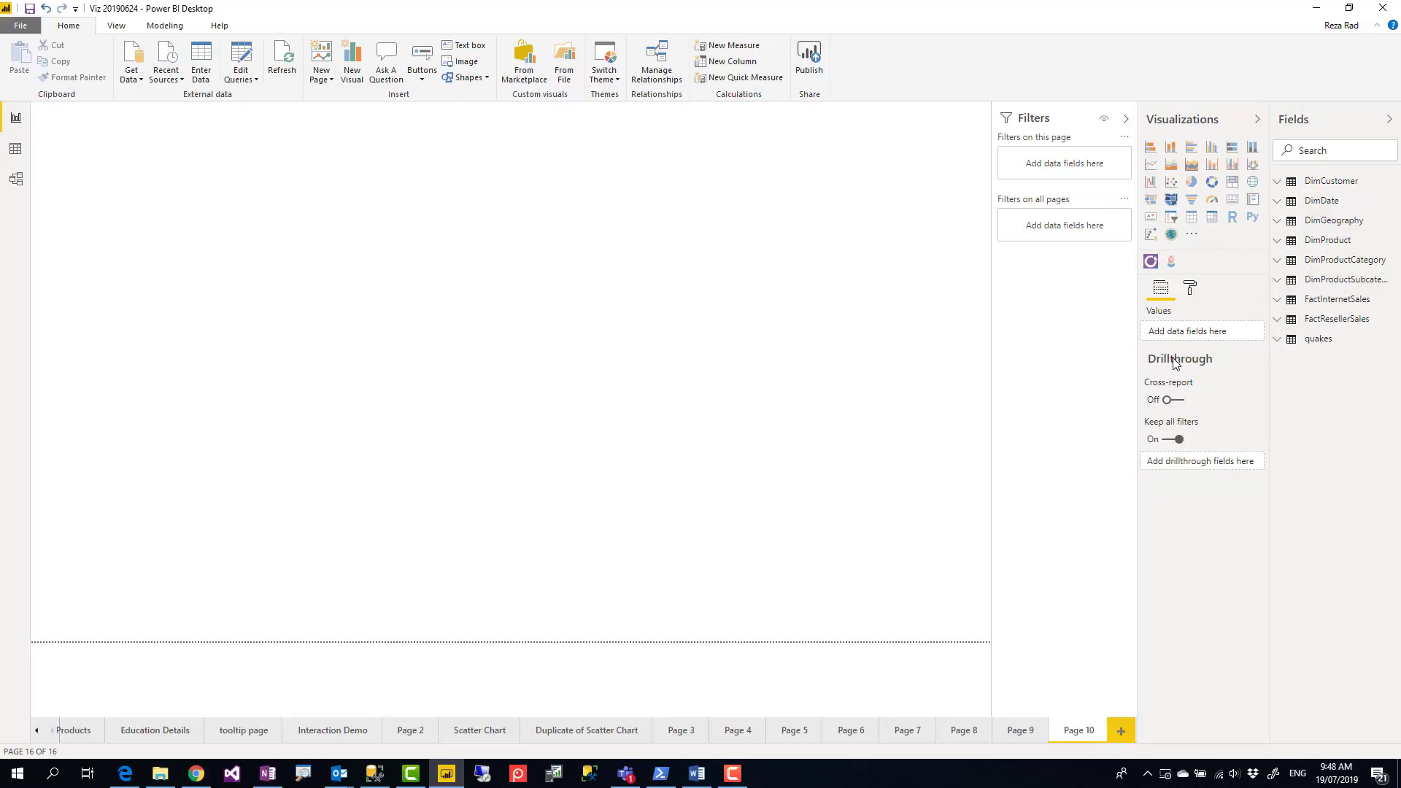
Collapse the Filters pane to widen the Page 10 canvas
{"action": "left_click", "coordinate": [1126, 119]}
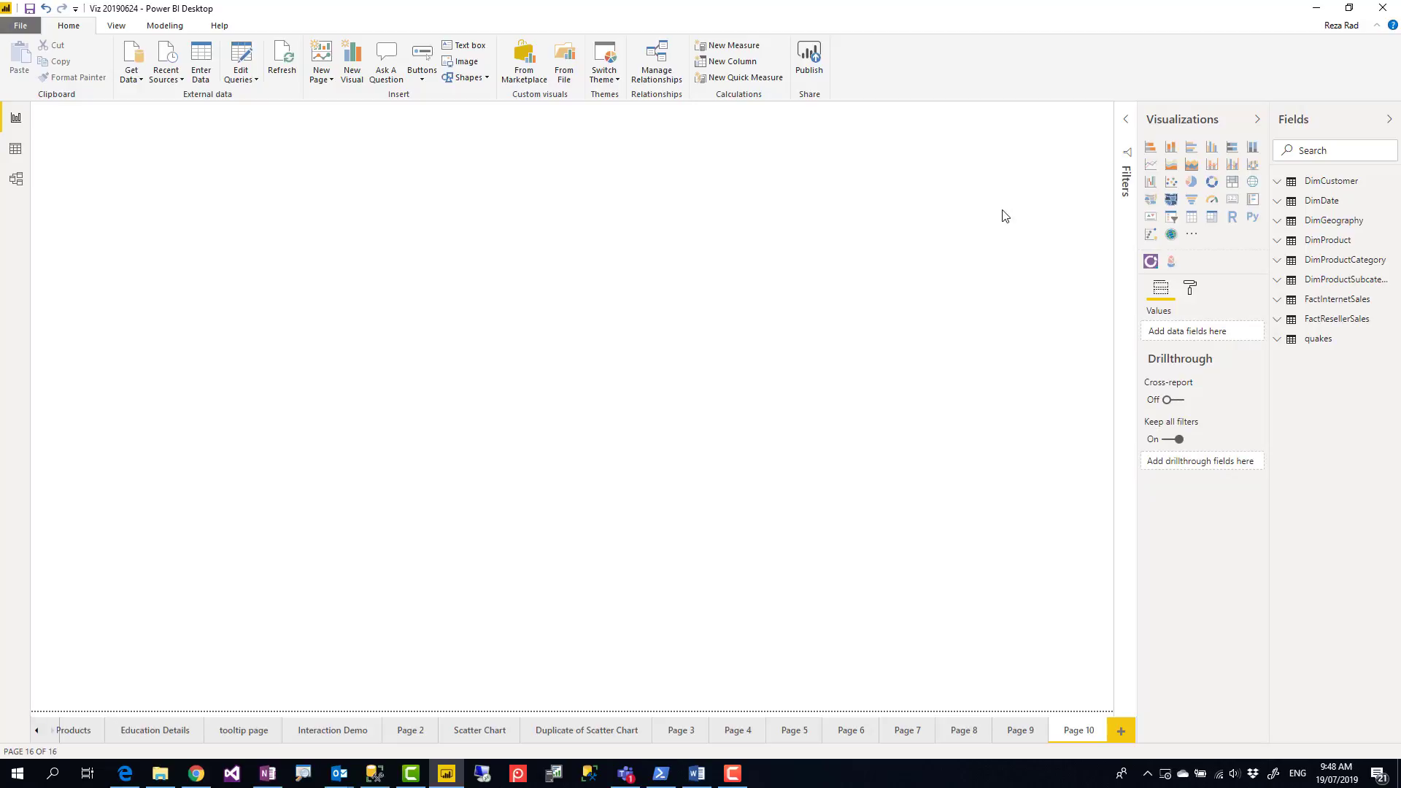
{"action": "left_click", "coordinate": [308, 780]}
{"action": "left_click", "coordinate": [740, 529]}
Add an empty ribbon chart, move it to the page's right side and enlarge it
{"action": "left_click", "coordinate": [1256, 170]}
{"action": "left_click_drag", "start_coordinate": [234, 253], "coordinate": [998, 251]}
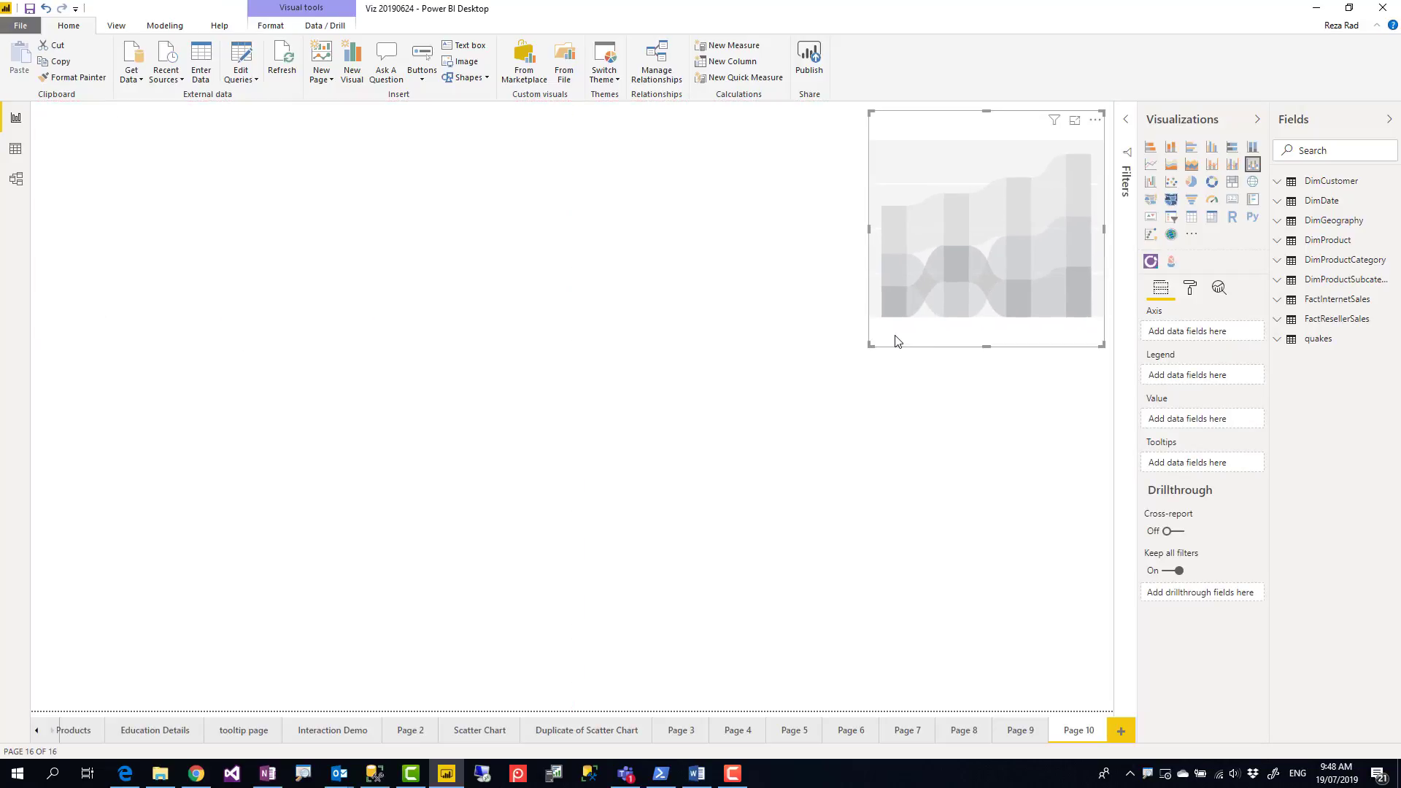
{"action": "left_click_drag", "start_coordinate": [869, 348], "coordinate": [574, 494]}
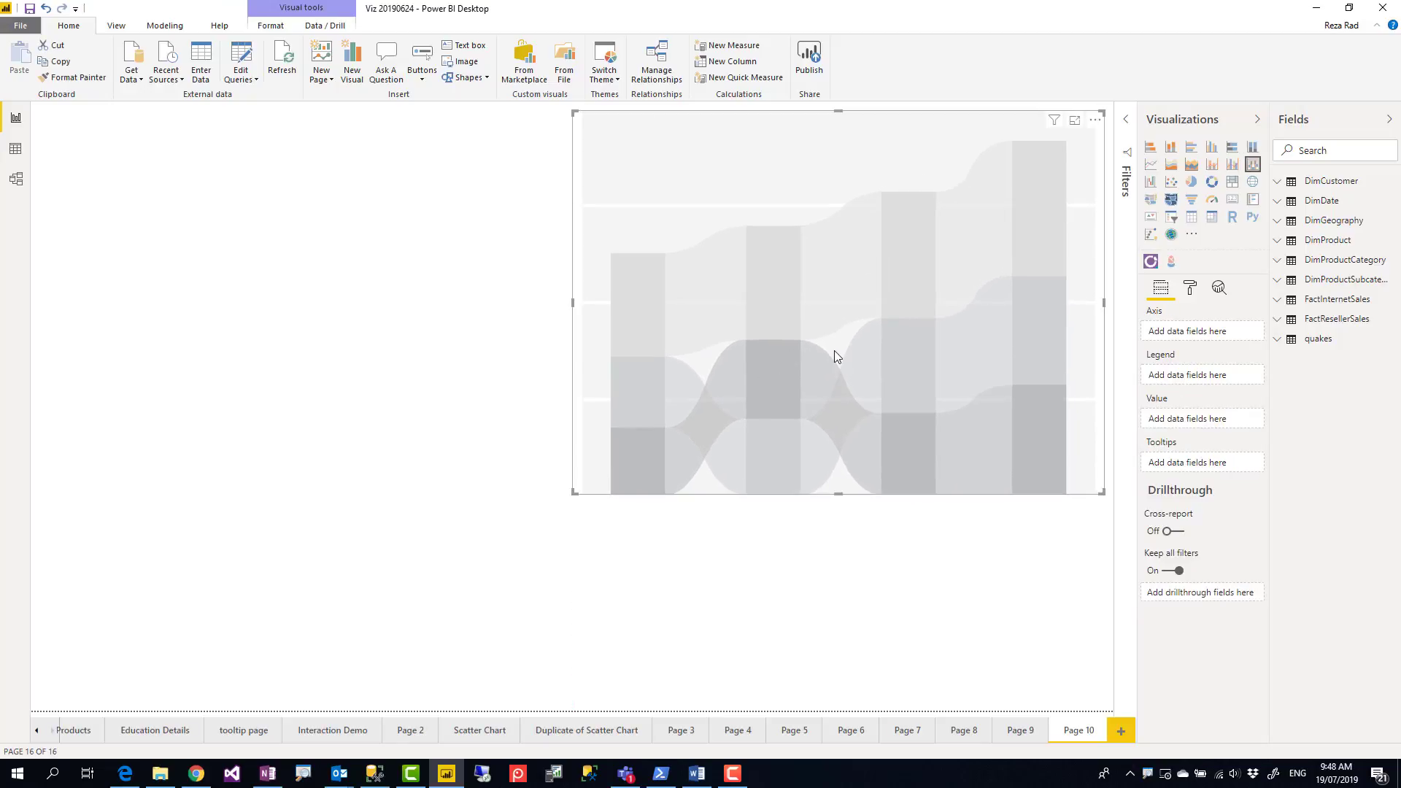
Search the fields for 'inte' and use Internet Sales as the chart's values
{"action": "left_click", "coordinate": [1326, 151]}
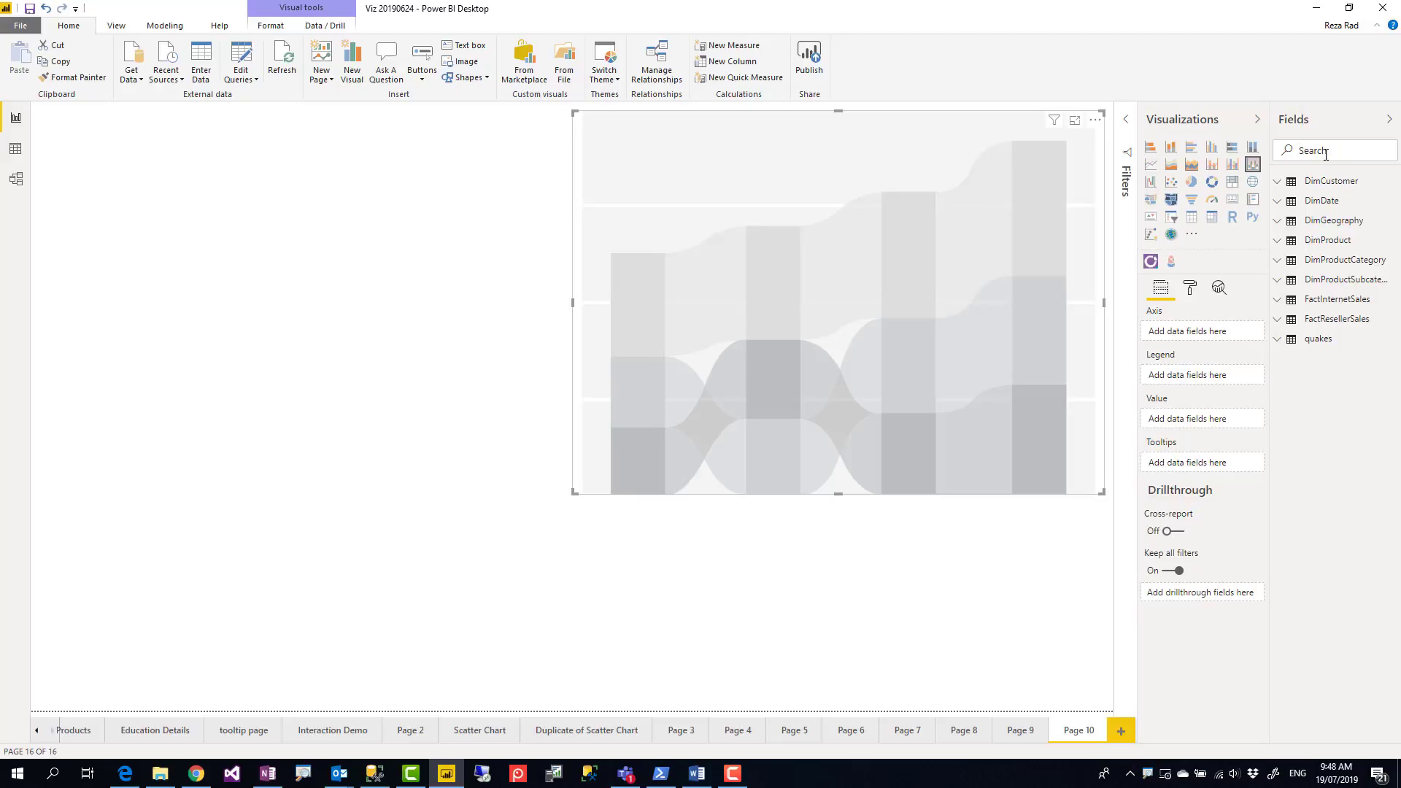
{"action": "type", "text": "salesam"}
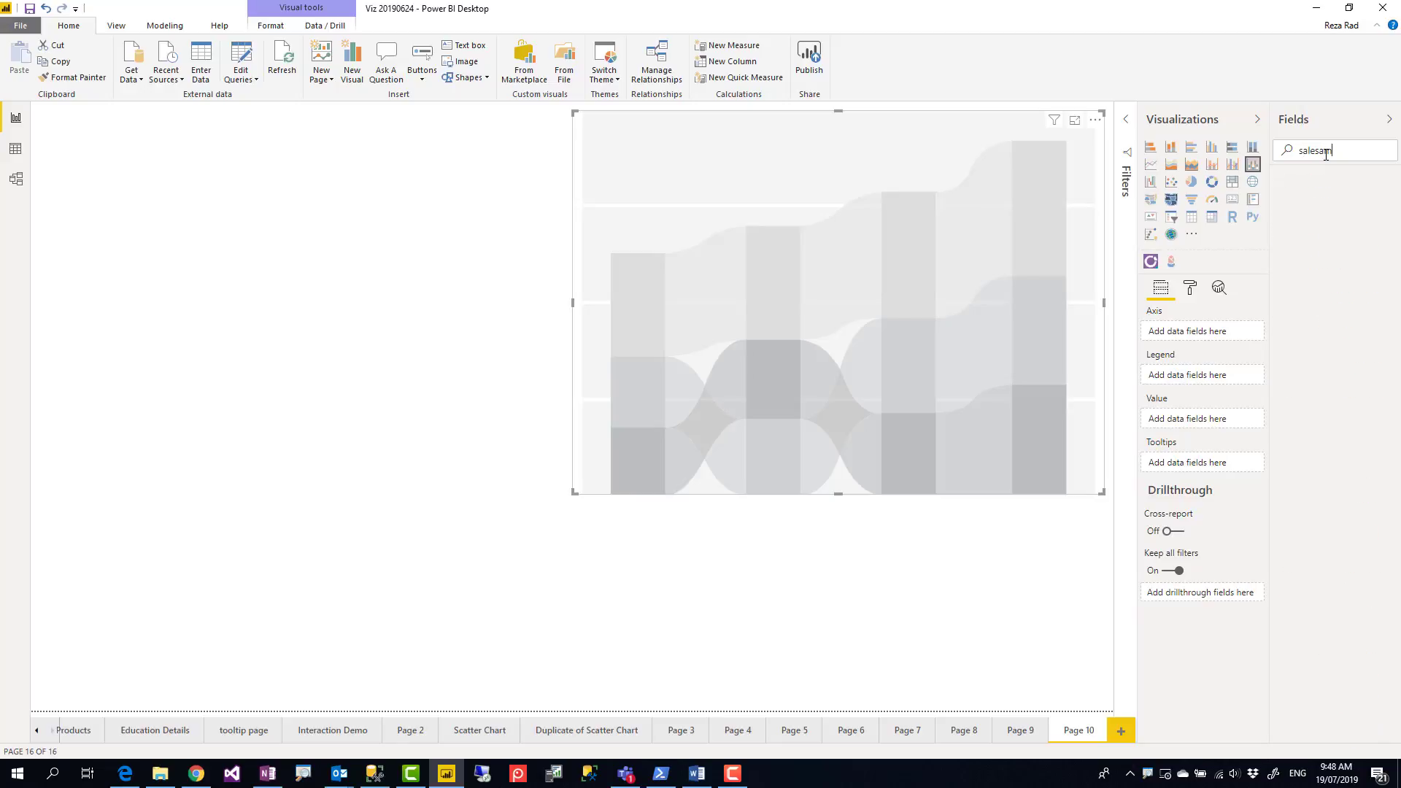
{"action": "double_click", "coordinate": [1326, 155]}
{"action": "type", "text": "internet"}
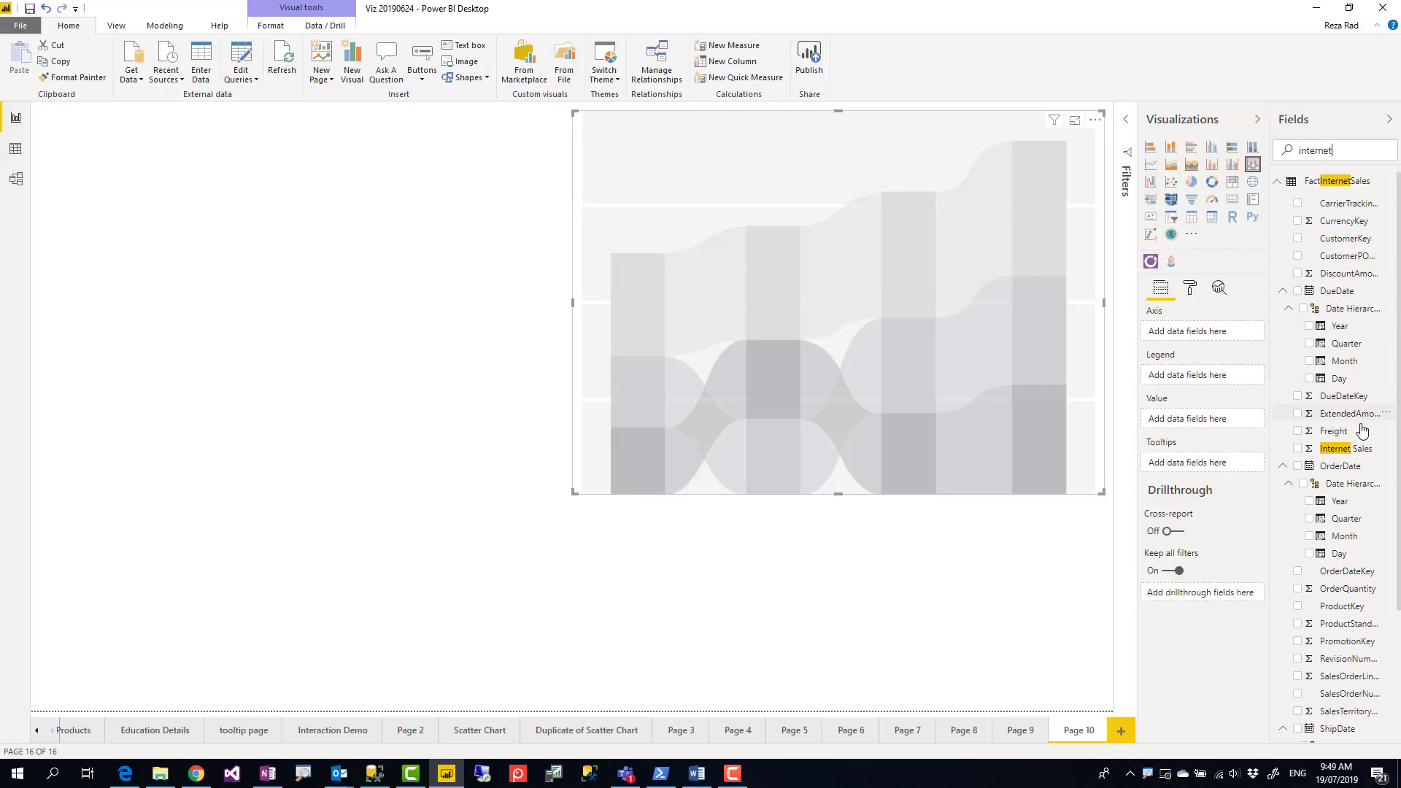
{"action": "left_click_drag", "start_coordinate": [1355, 448], "coordinate": [970, 401]}
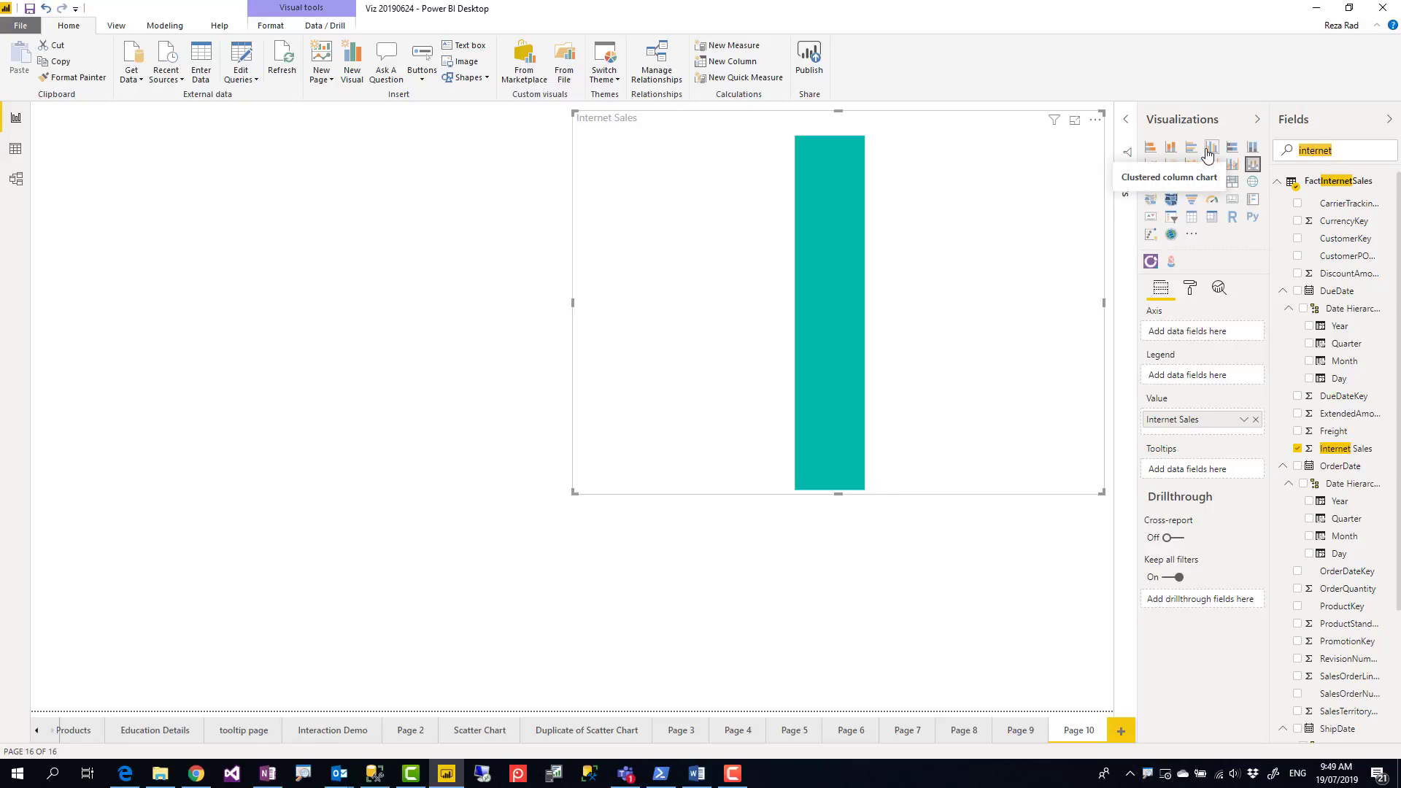
Put the FullDateAlternateKey date hierarchy on the axis, then enlarge and nudge the chart
{"action": "type", "text": "fulldate"}
{"action": "left_click_drag", "start_coordinate": [1346, 204], "coordinate": [976, 303]}
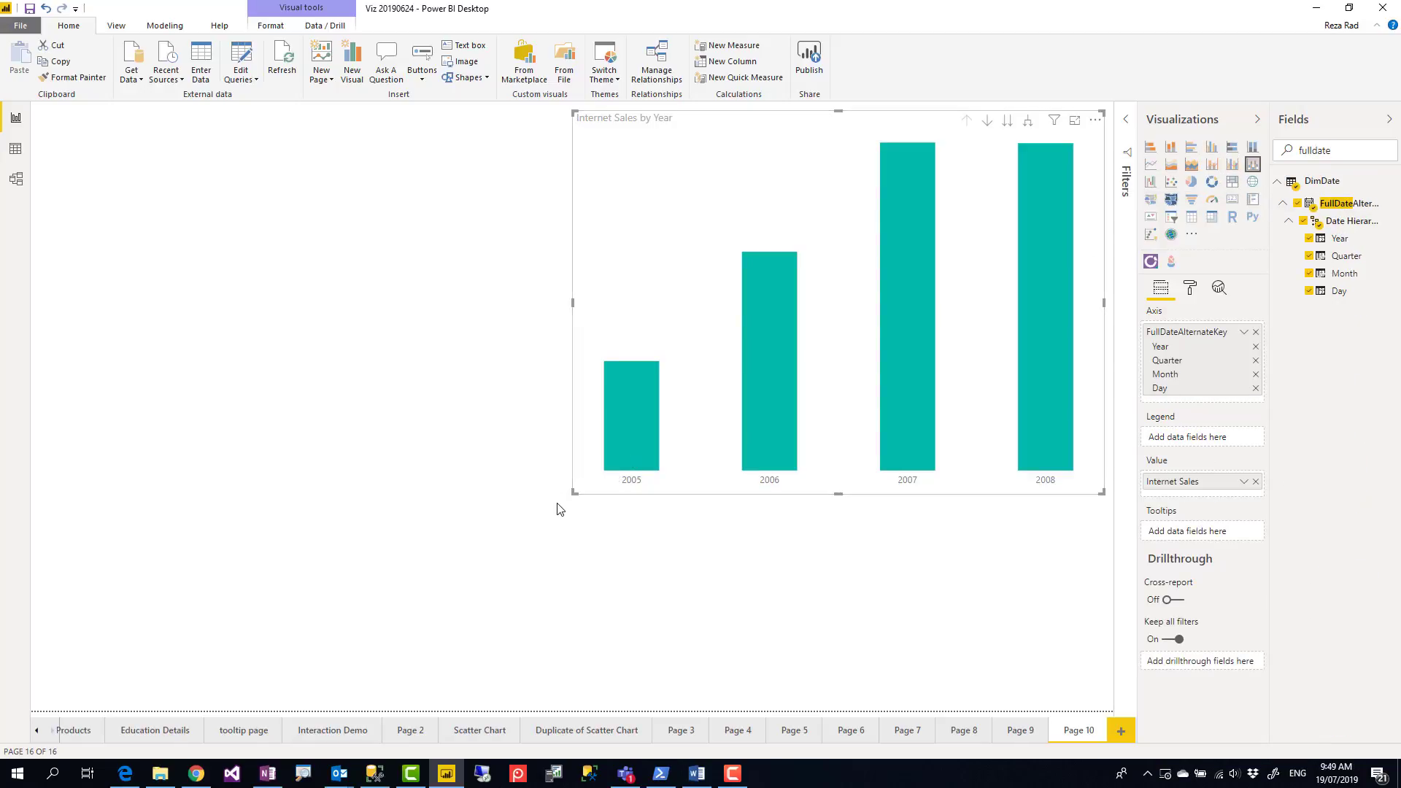
{"action": "left_click_drag", "start_coordinate": [573, 492], "coordinate": [556, 570]}
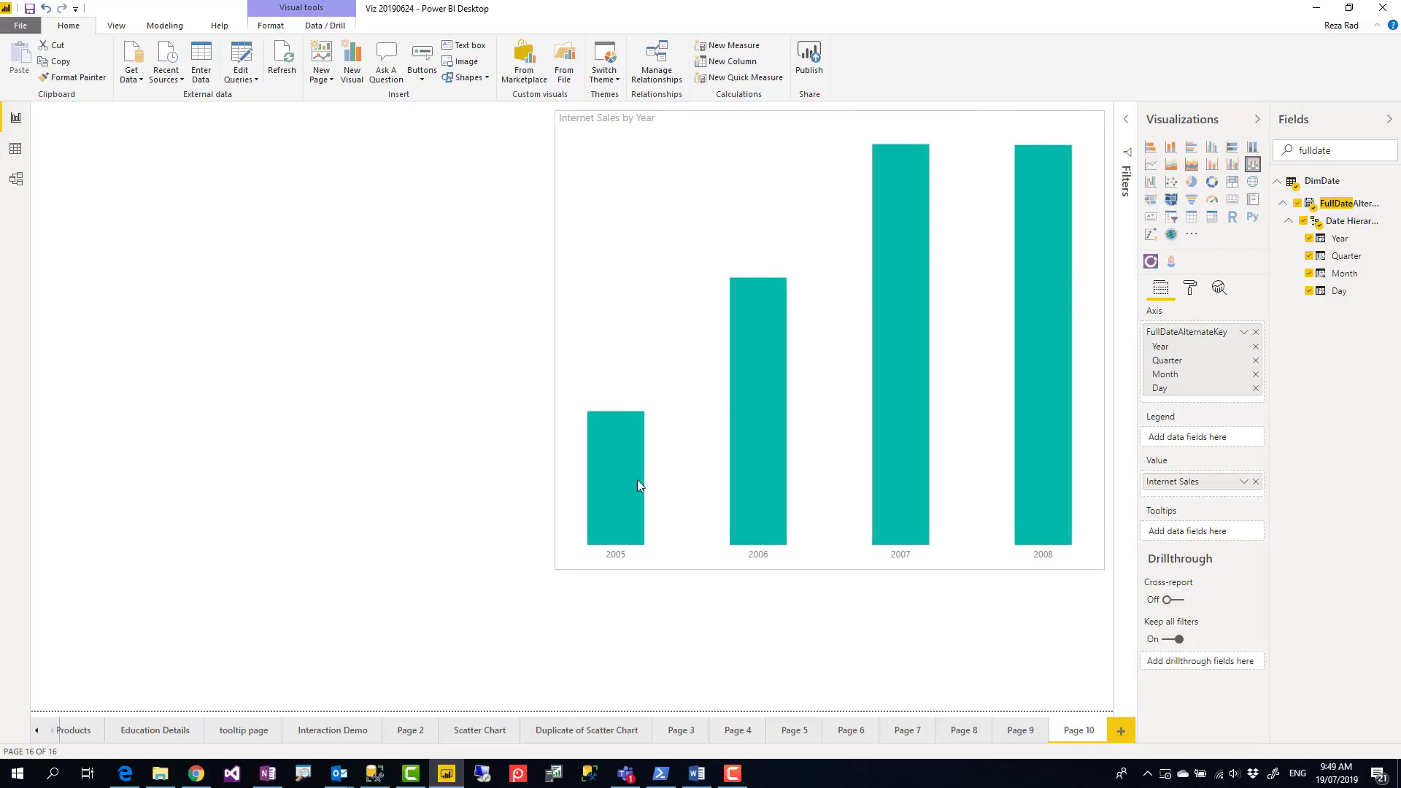
{"action": "left_click_drag", "start_coordinate": [820, 176], "coordinate": [826, 171]}
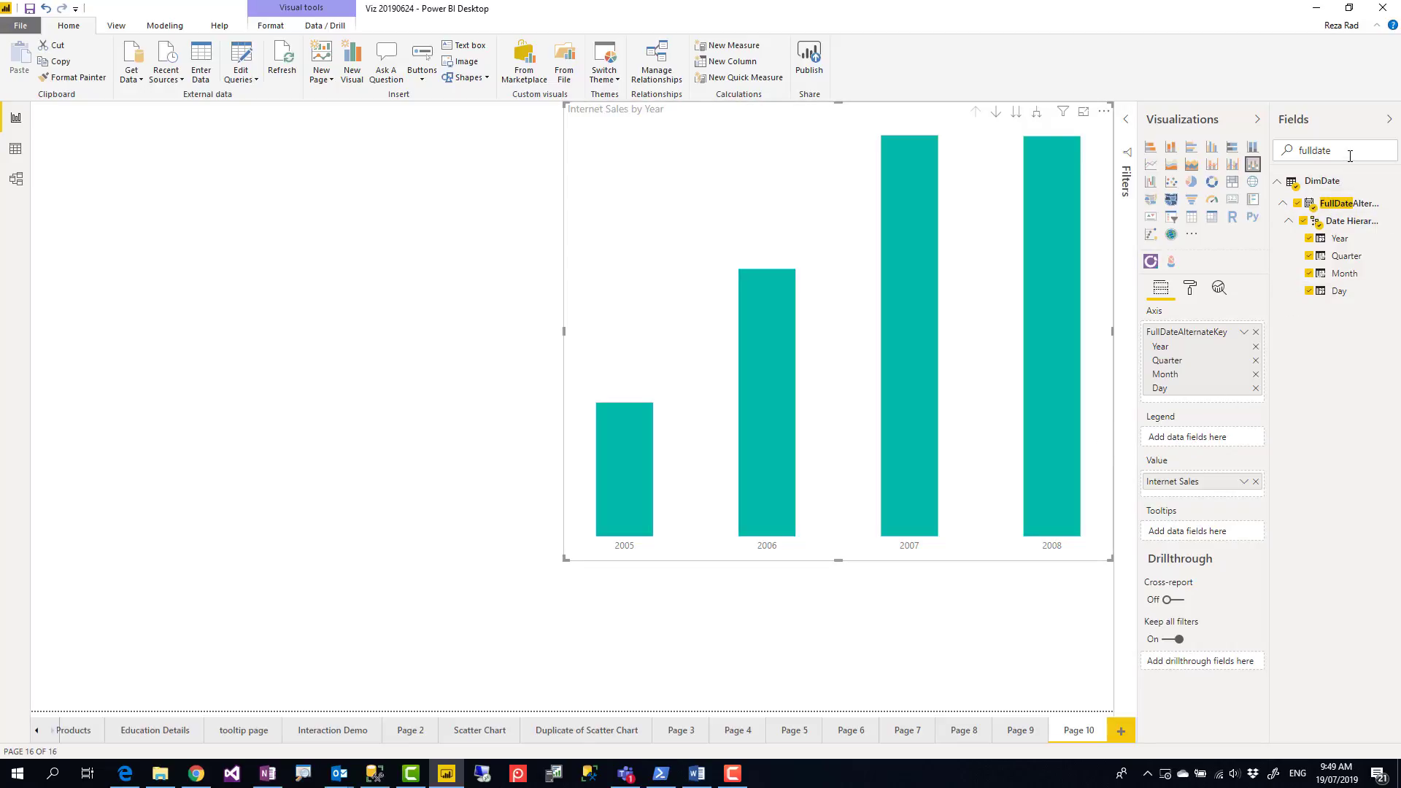
Search for 'gender' and add DimCustomer Gender as the chart legend
{"action": "key", "text": "ctrl+a"}
{"action": "type", "text": "gender"}
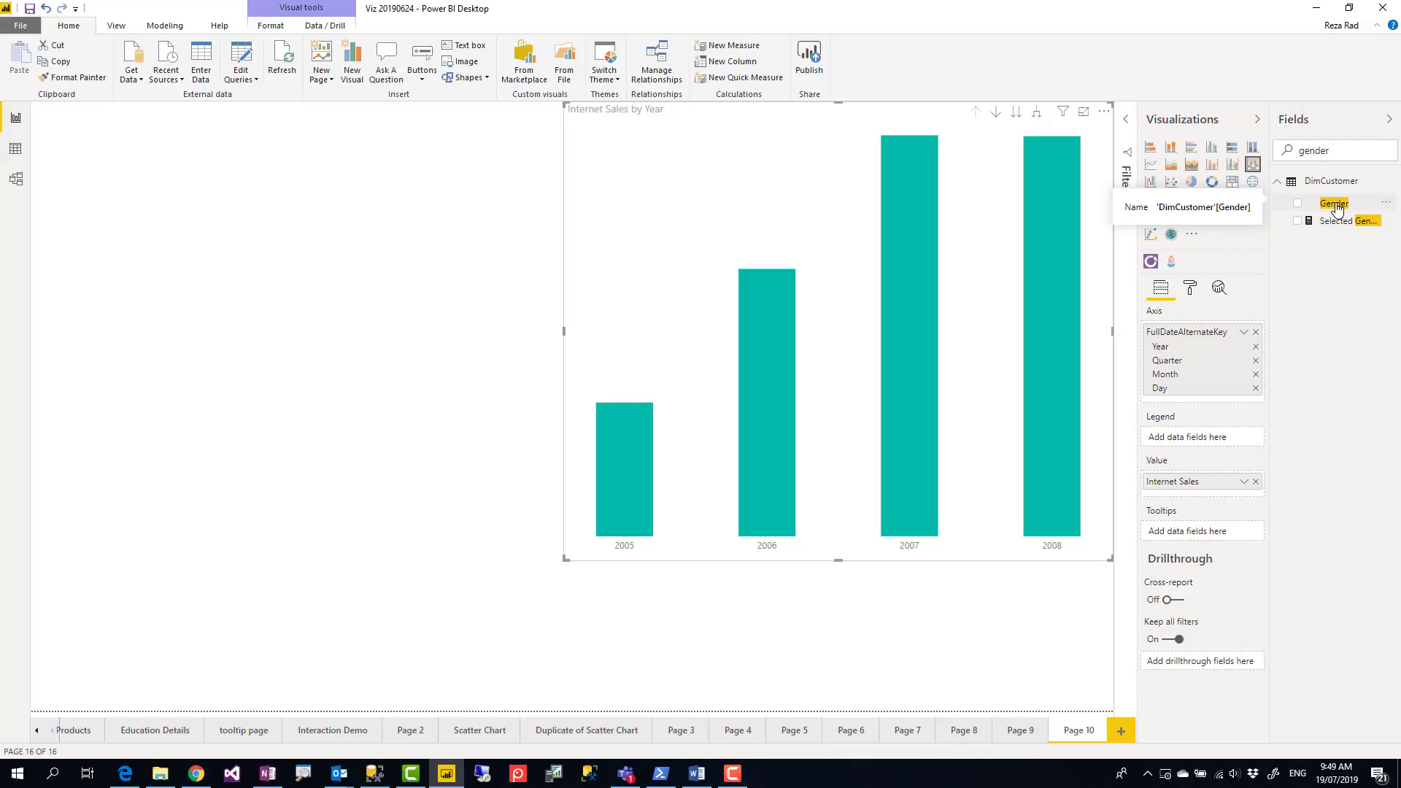
{"action": "left_click_drag", "start_coordinate": [1336, 208], "coordinate": [1218, 437]}
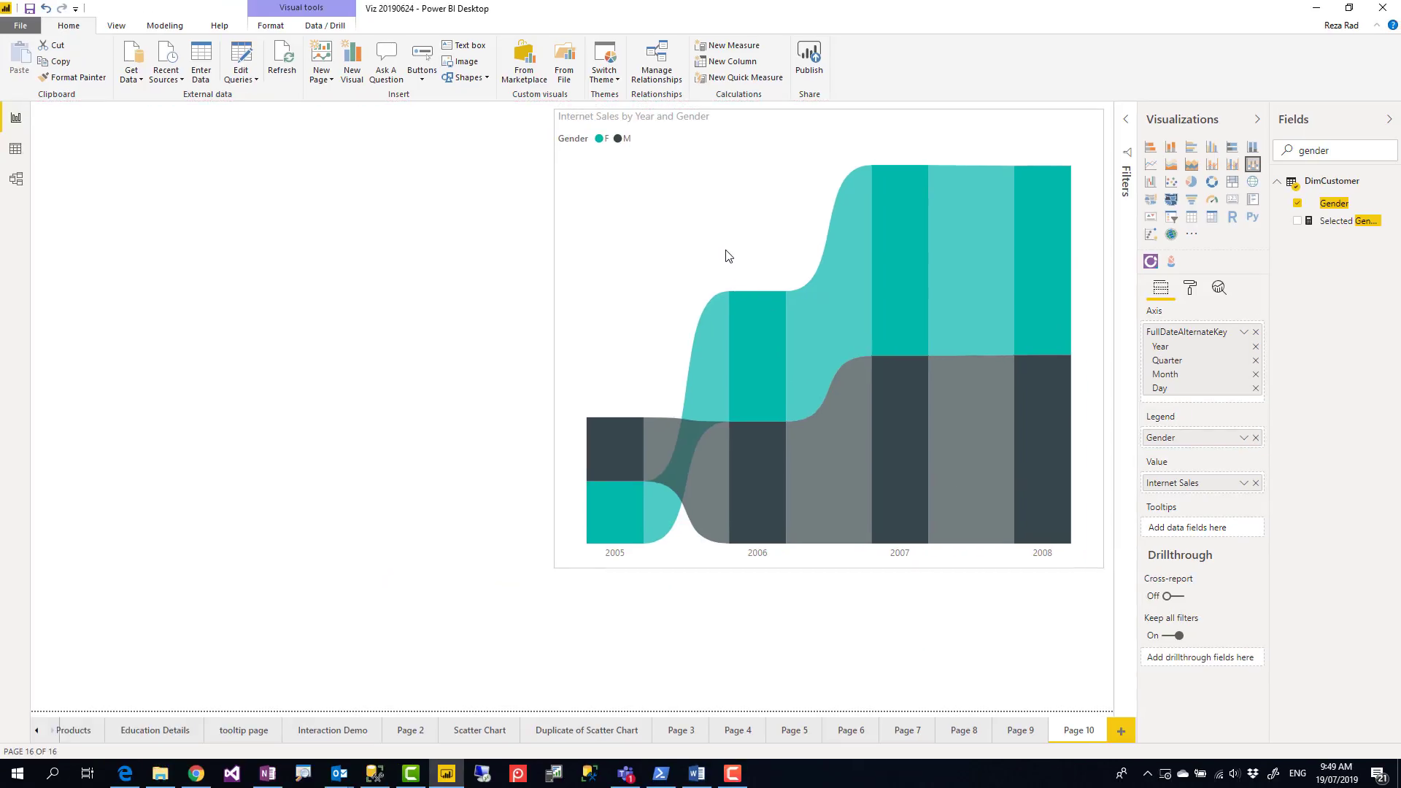
Stretch the ribbon chart toward the lower left to fill most of the page
{"action": "left_click_drag", "start_coordinate": [544, 578], "coordinate": [209, 676]}
{"action": "left_click", "coordinate": [209, 676]}
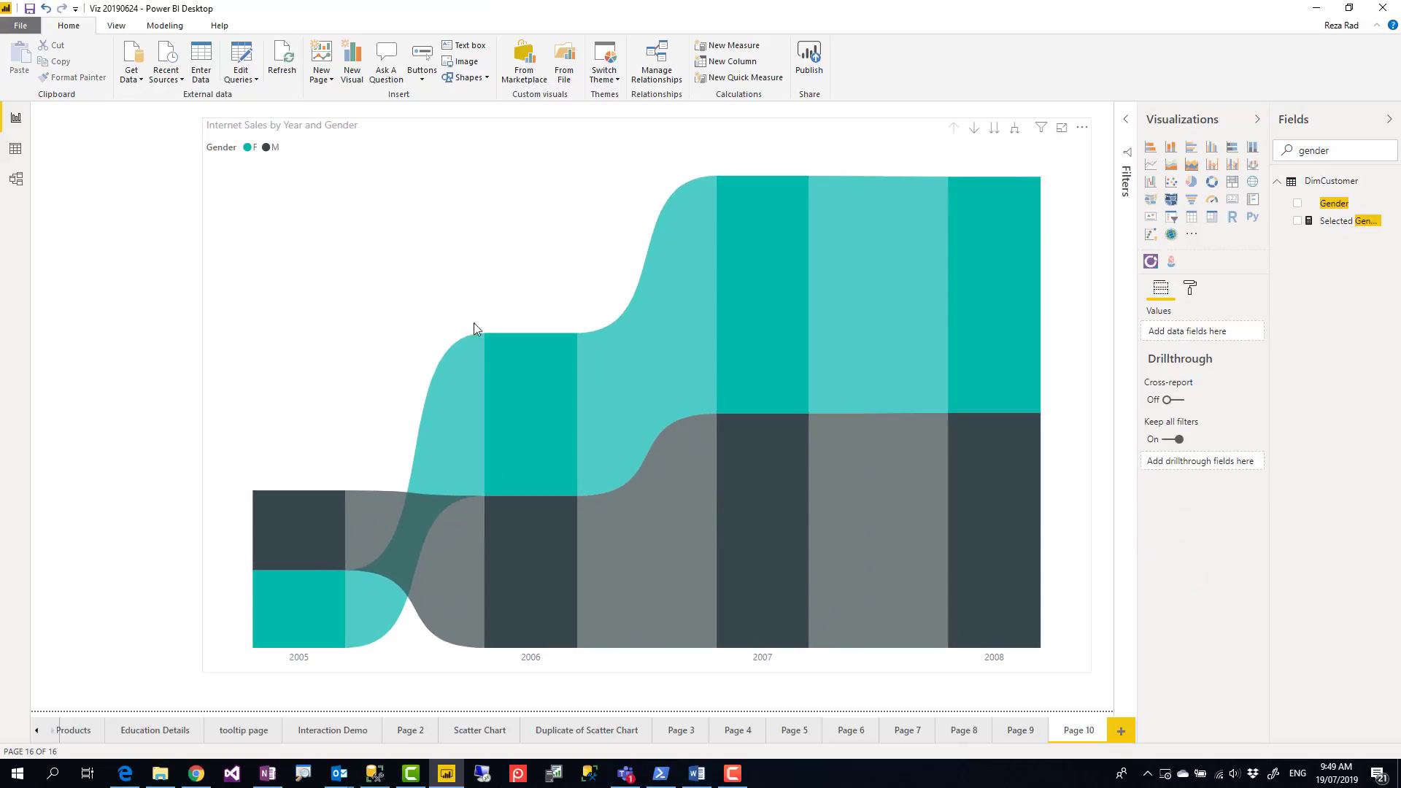
{"action": "left_click", "coordinate": [611, 206]}
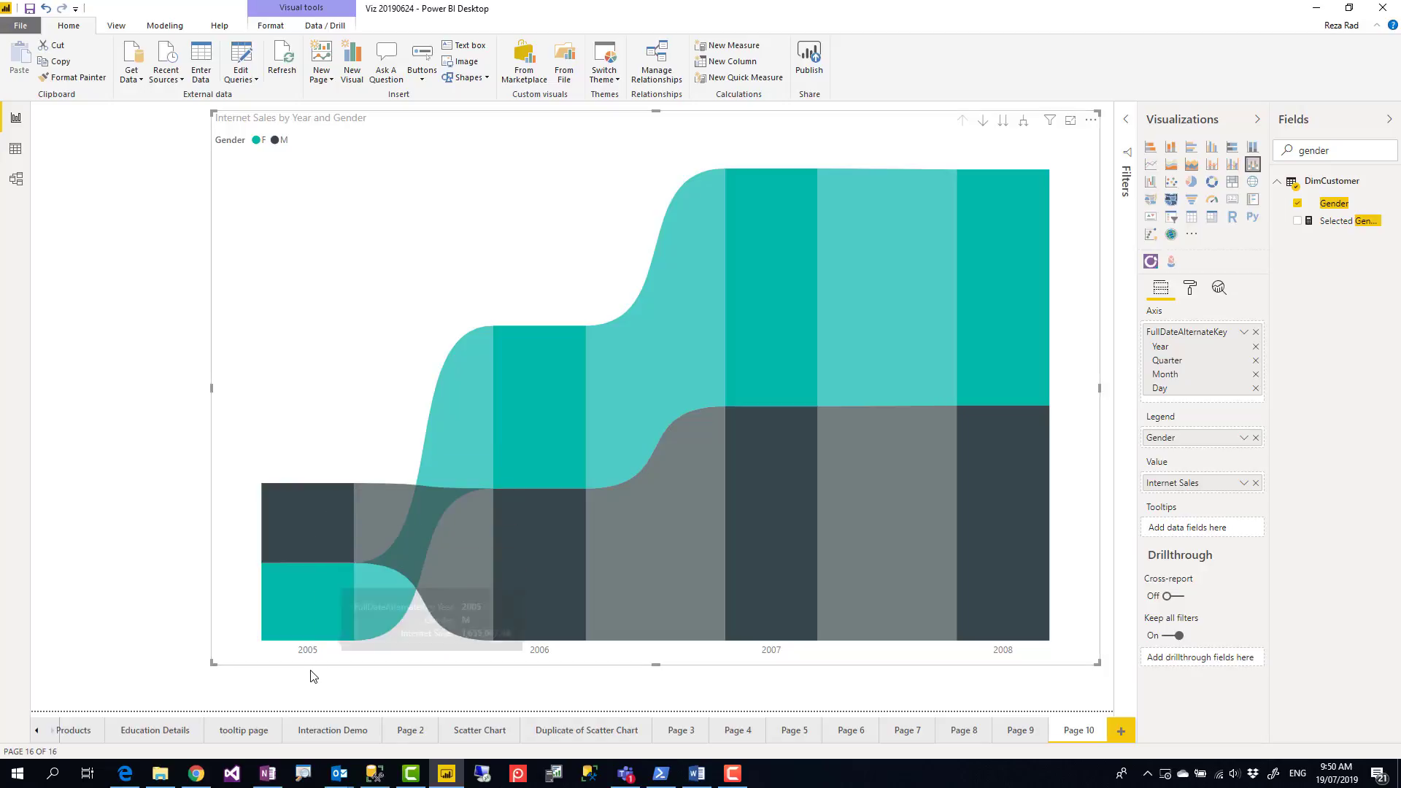
{"action": "mouse_move", "coordinate": [333, 527]}
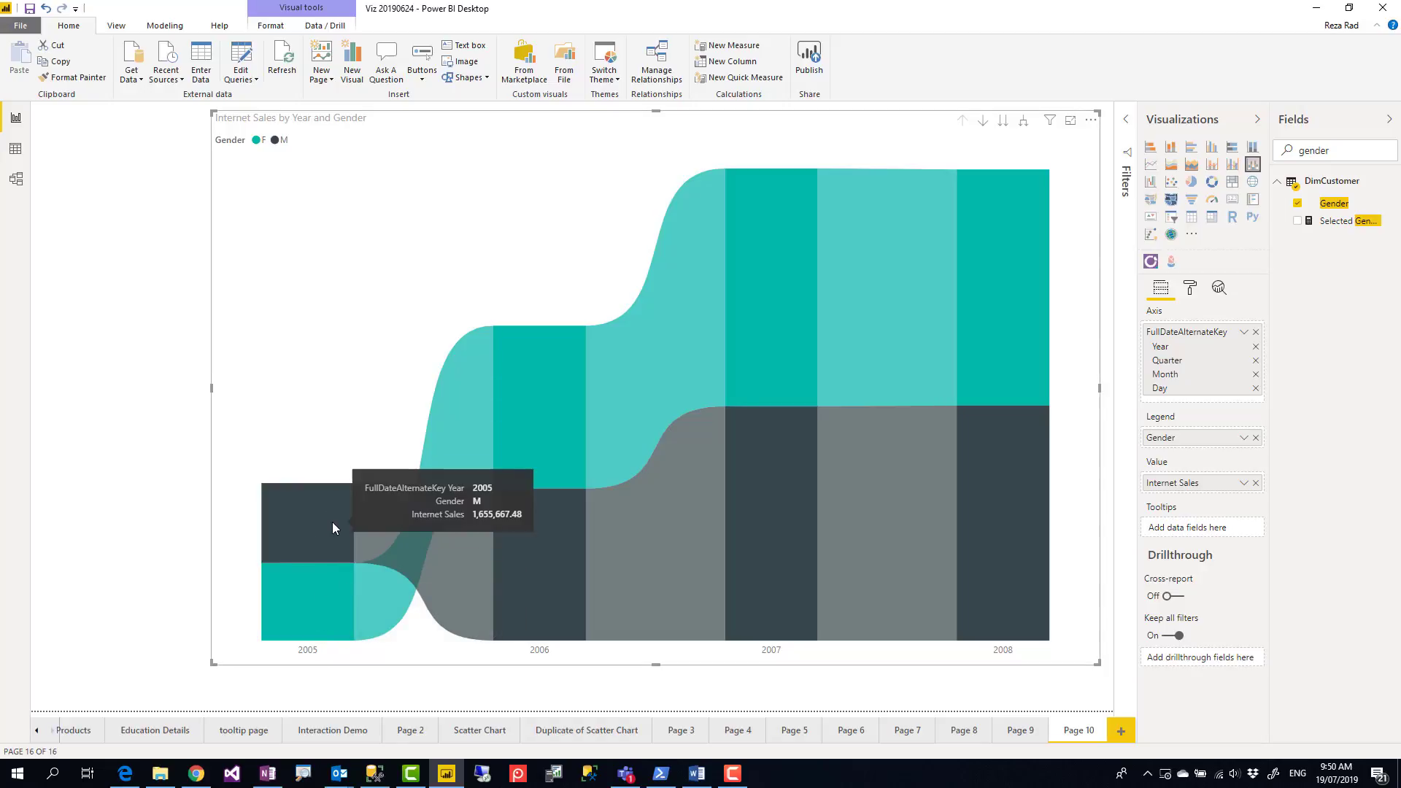
{"action": "mouse_move", "coordinate": [323, 627]}
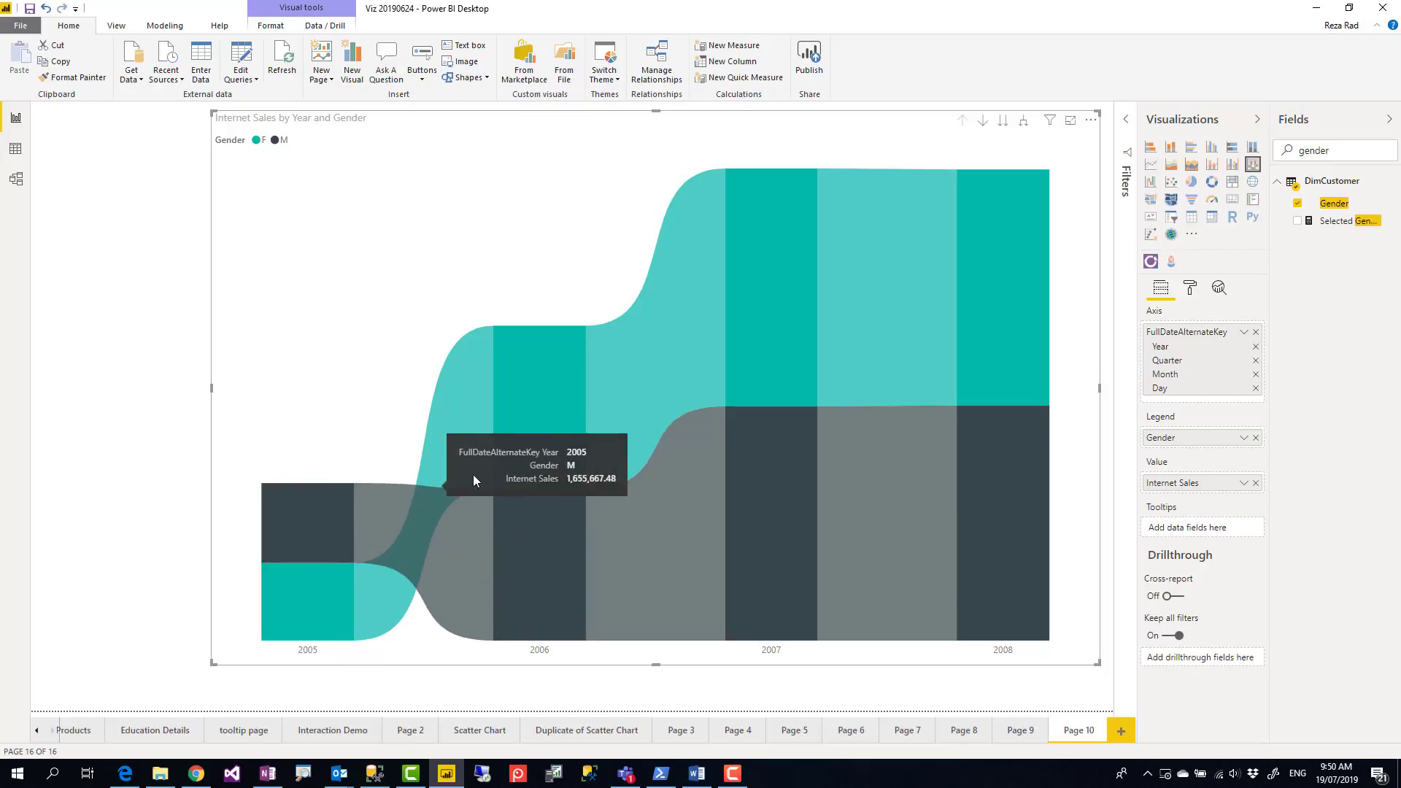
{"action": "mouse_move", "coordinate": [497, 559]}
{"action": "mouse_move", "coordinate": [510, 436]}
{"action": "mouse_move", "coordinate": [540, 564]}
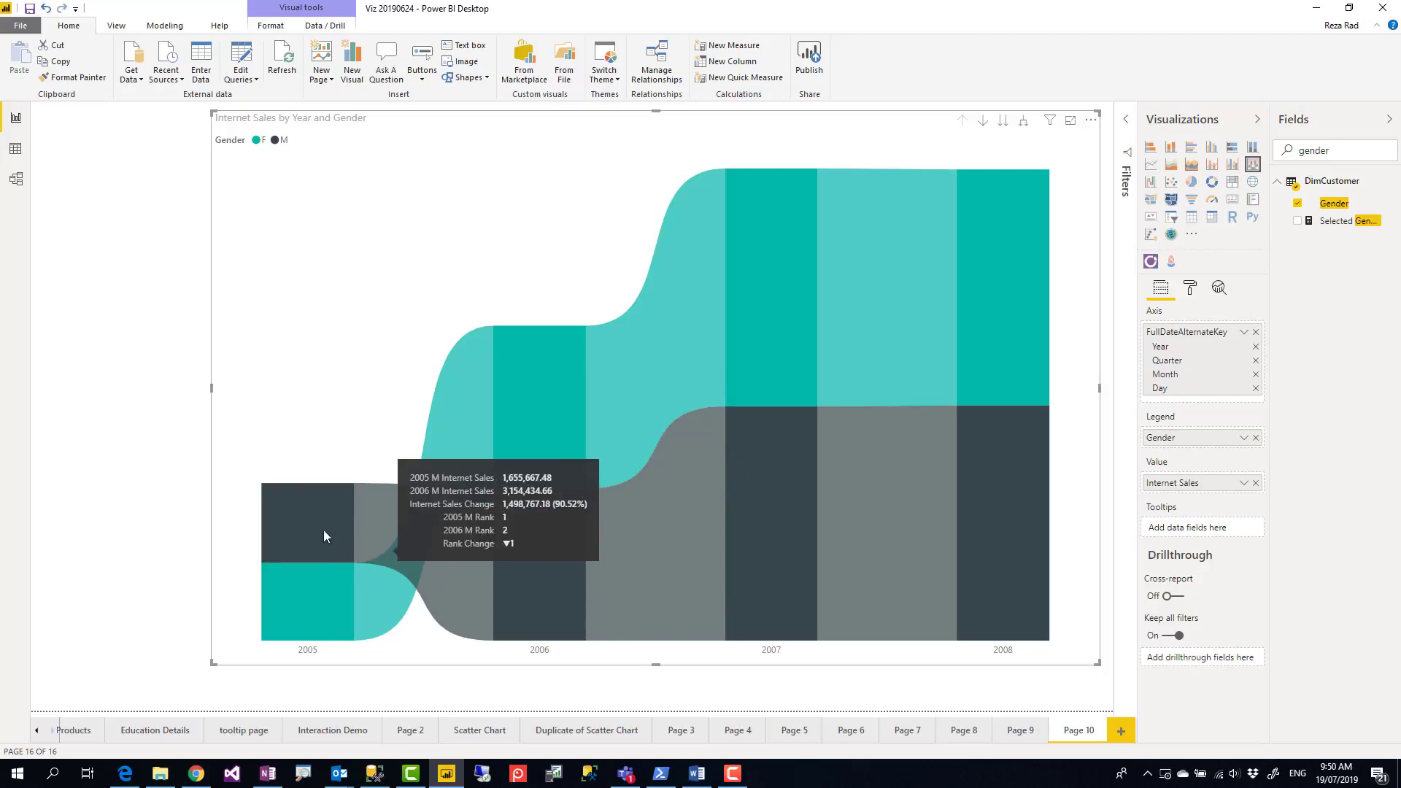
{"action": "mouse_move", "coordinate": [622, 559]}
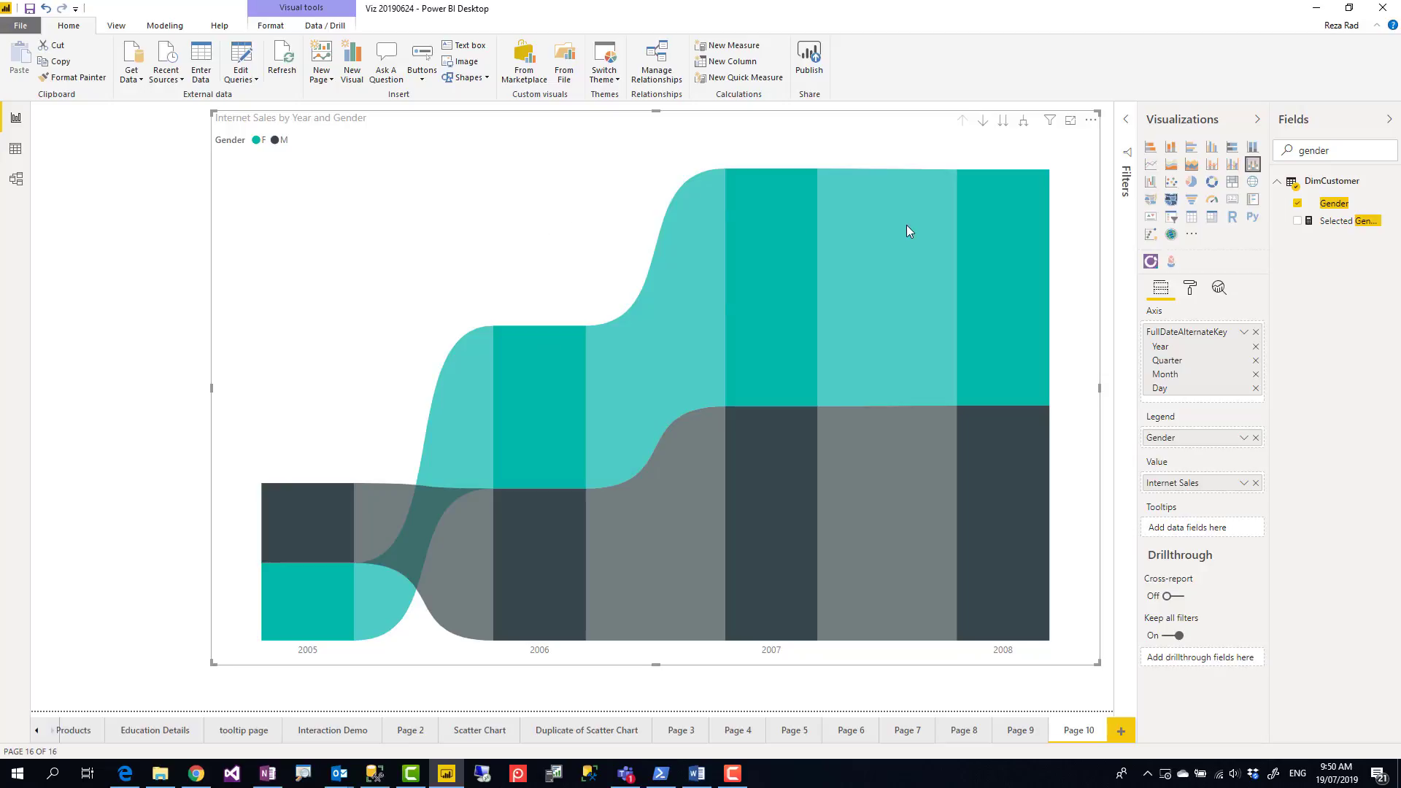
{"action": "mouse_move", "coordinate": [907, 226]}
{"action": "left_click", "coordinate": [1170, 146]}
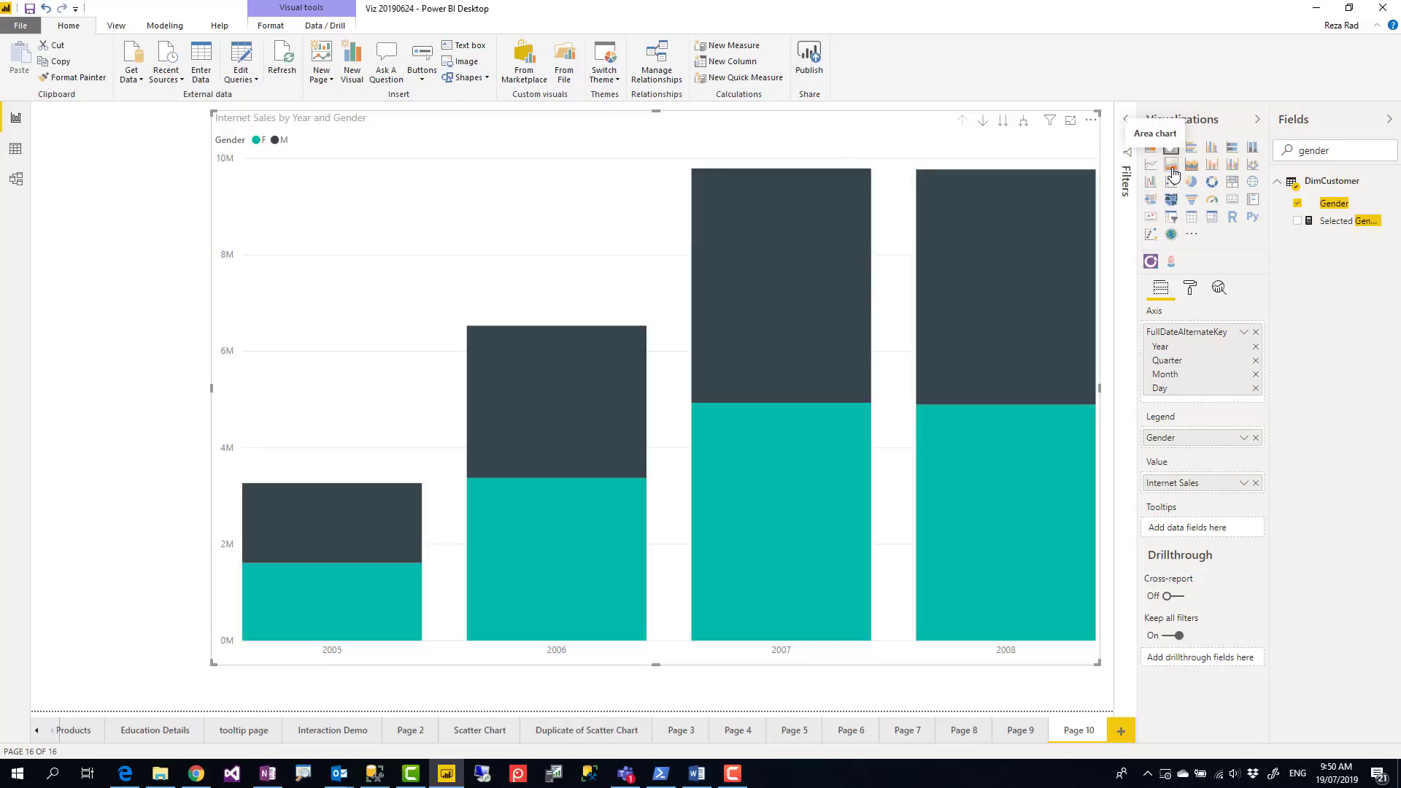
{"action": "left_click", "coordinate": [1171, 168]}
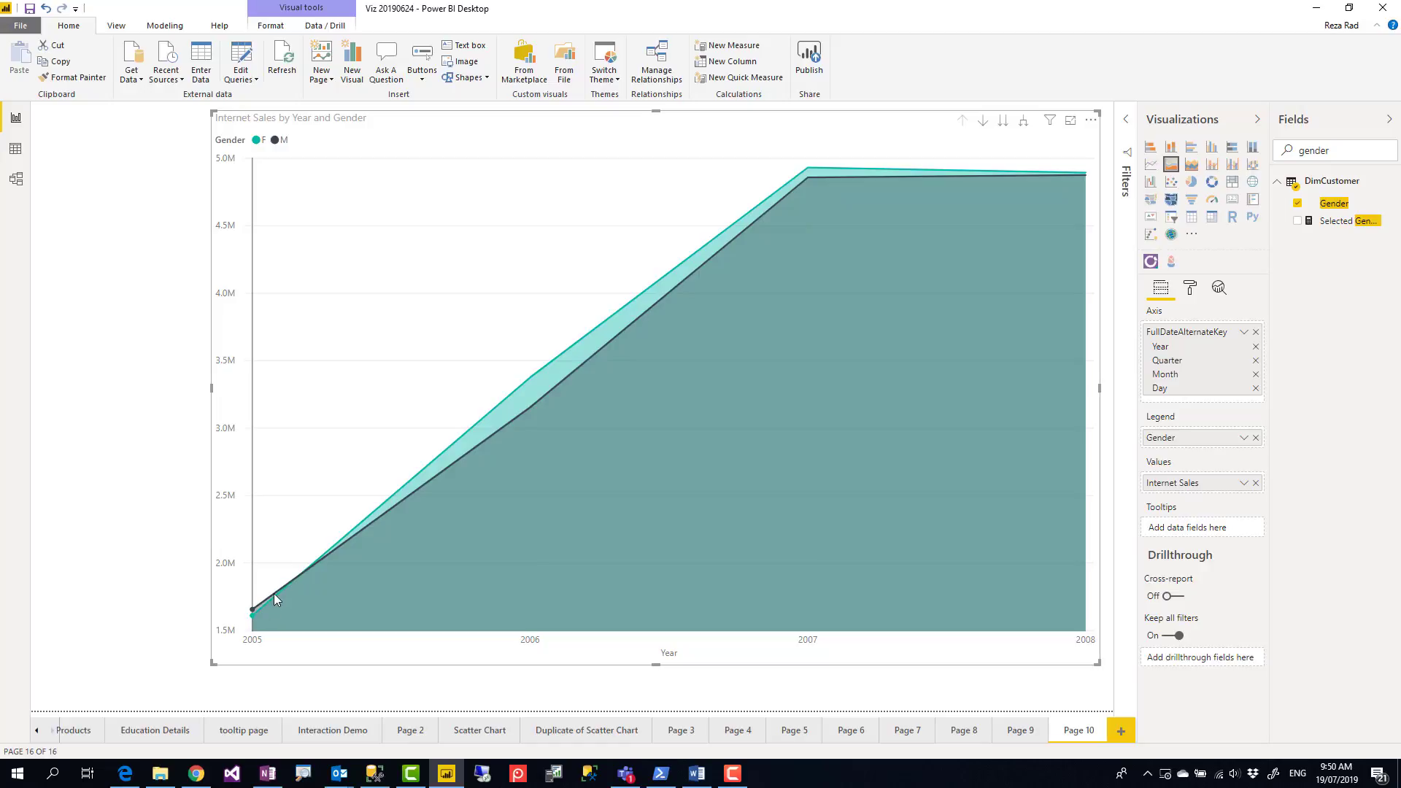
{"action": "left_click", "coordinate": [1252, 166]}
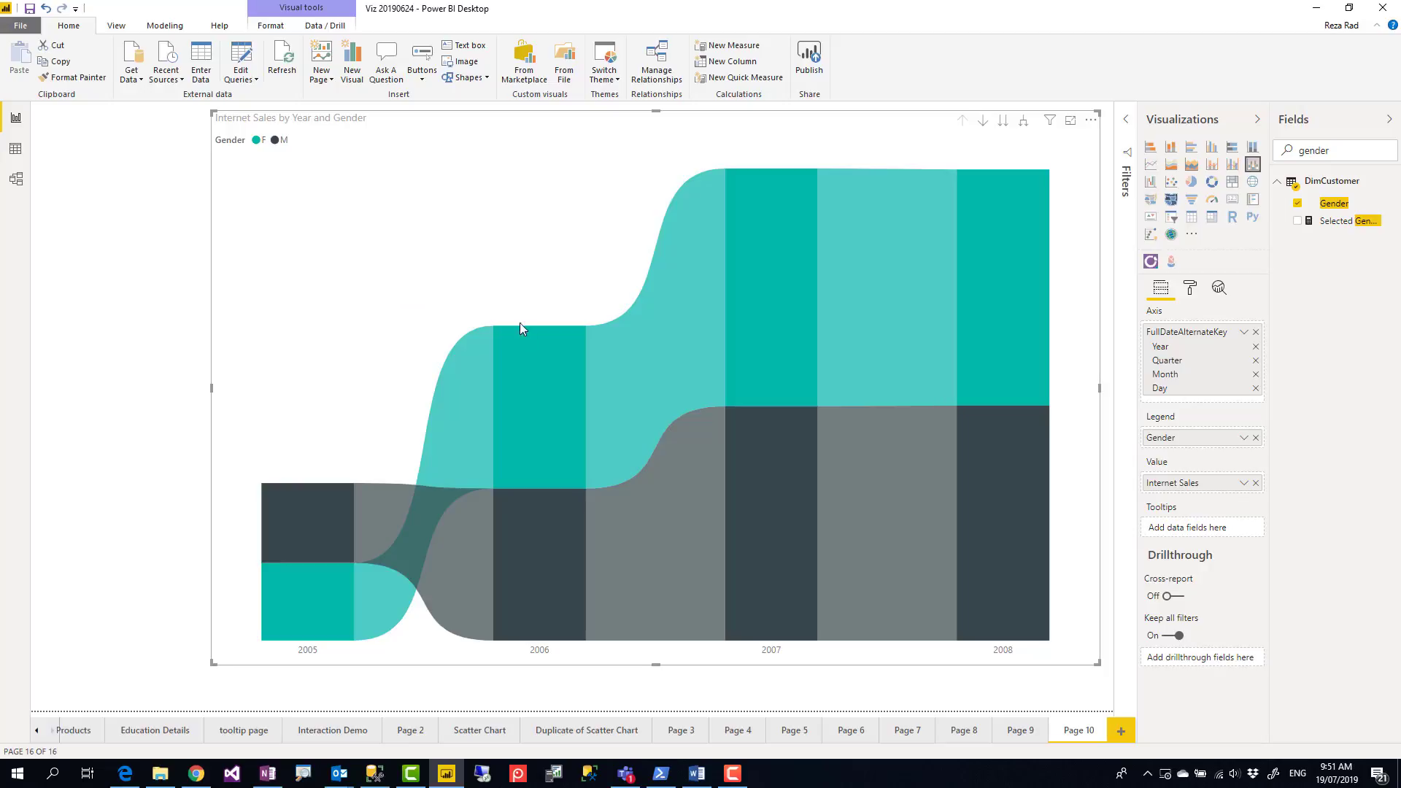
{"action": "mouse_move", "coordinate": [532, 398]}
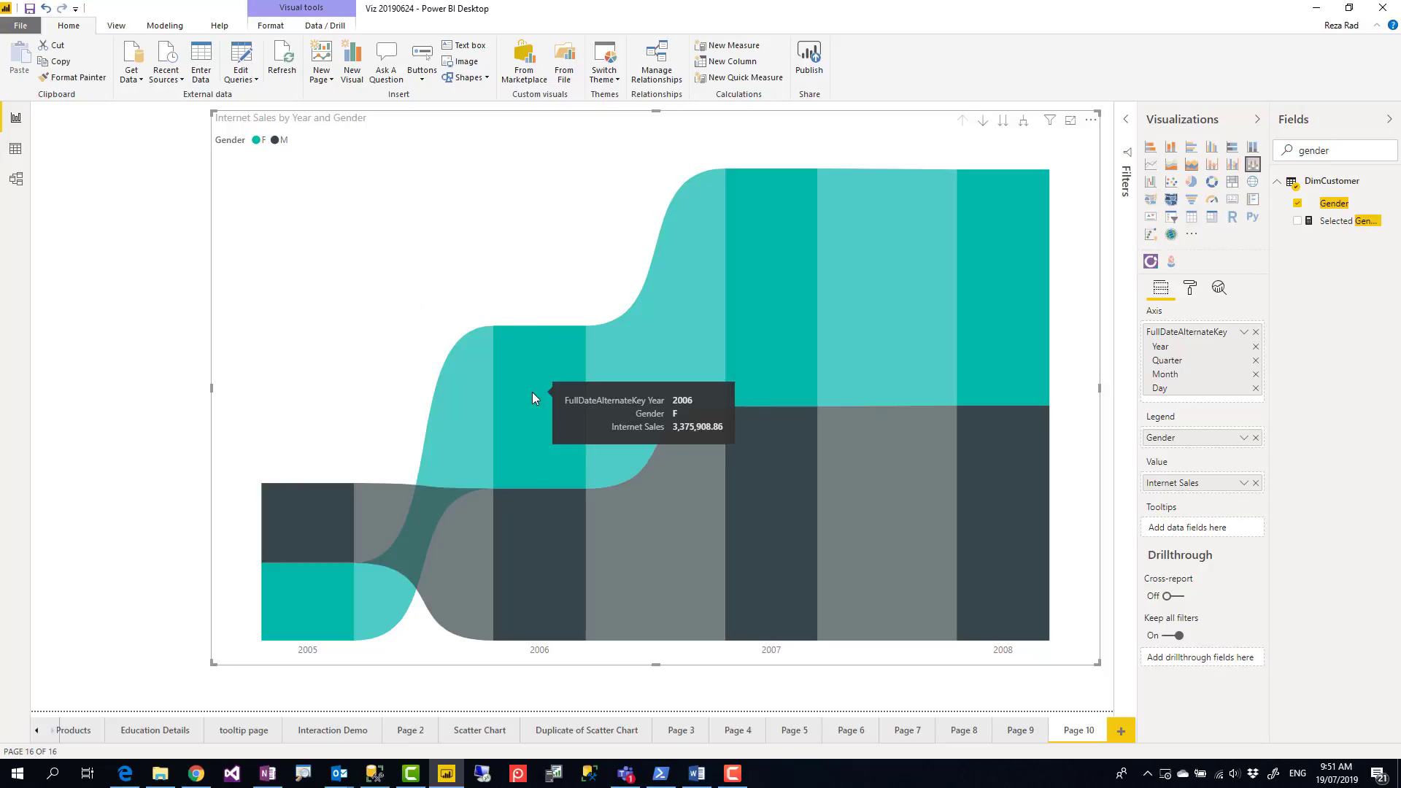
{"action": "mouse_move", "coordinate": [455, 433]}
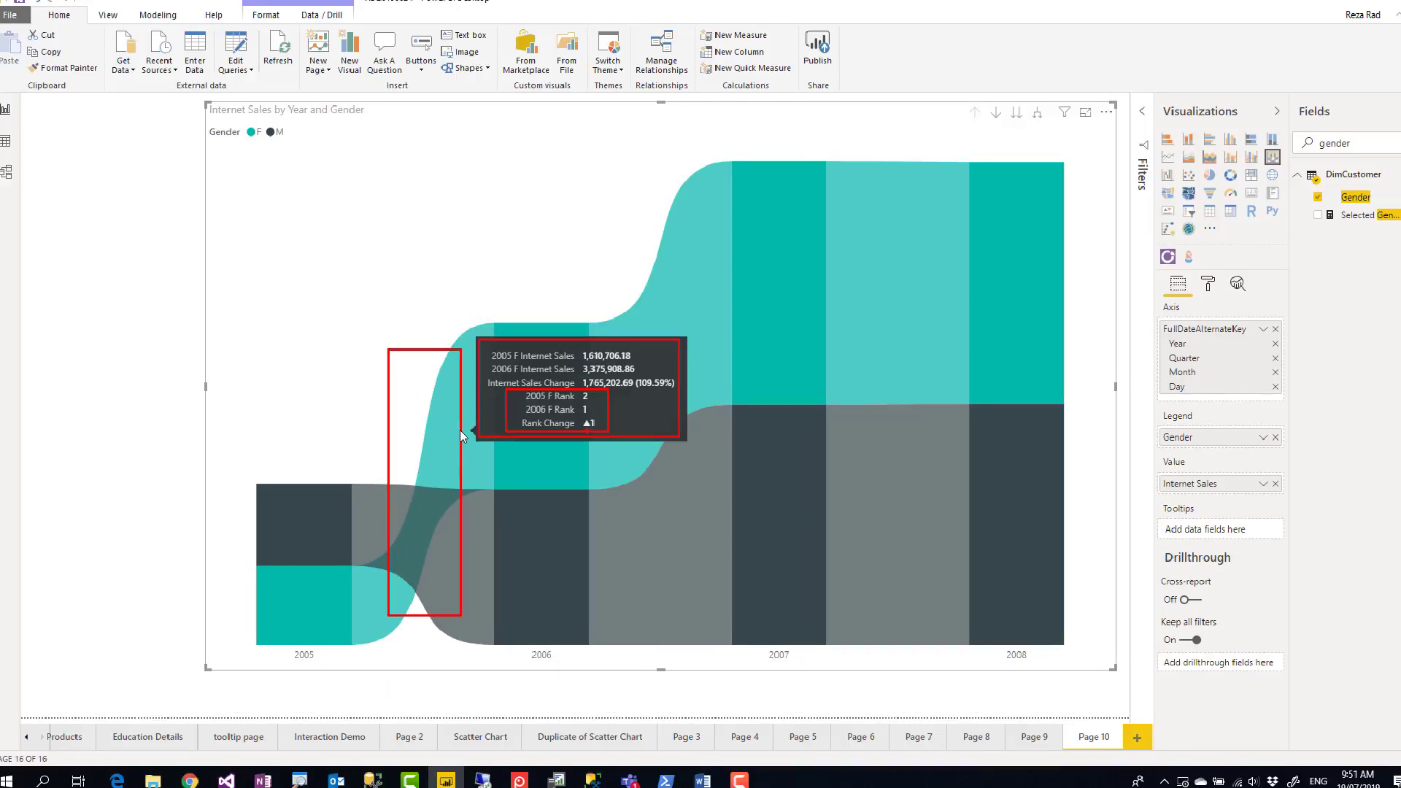
{"action": "mouse_move", "coordinate": [459, 574]}
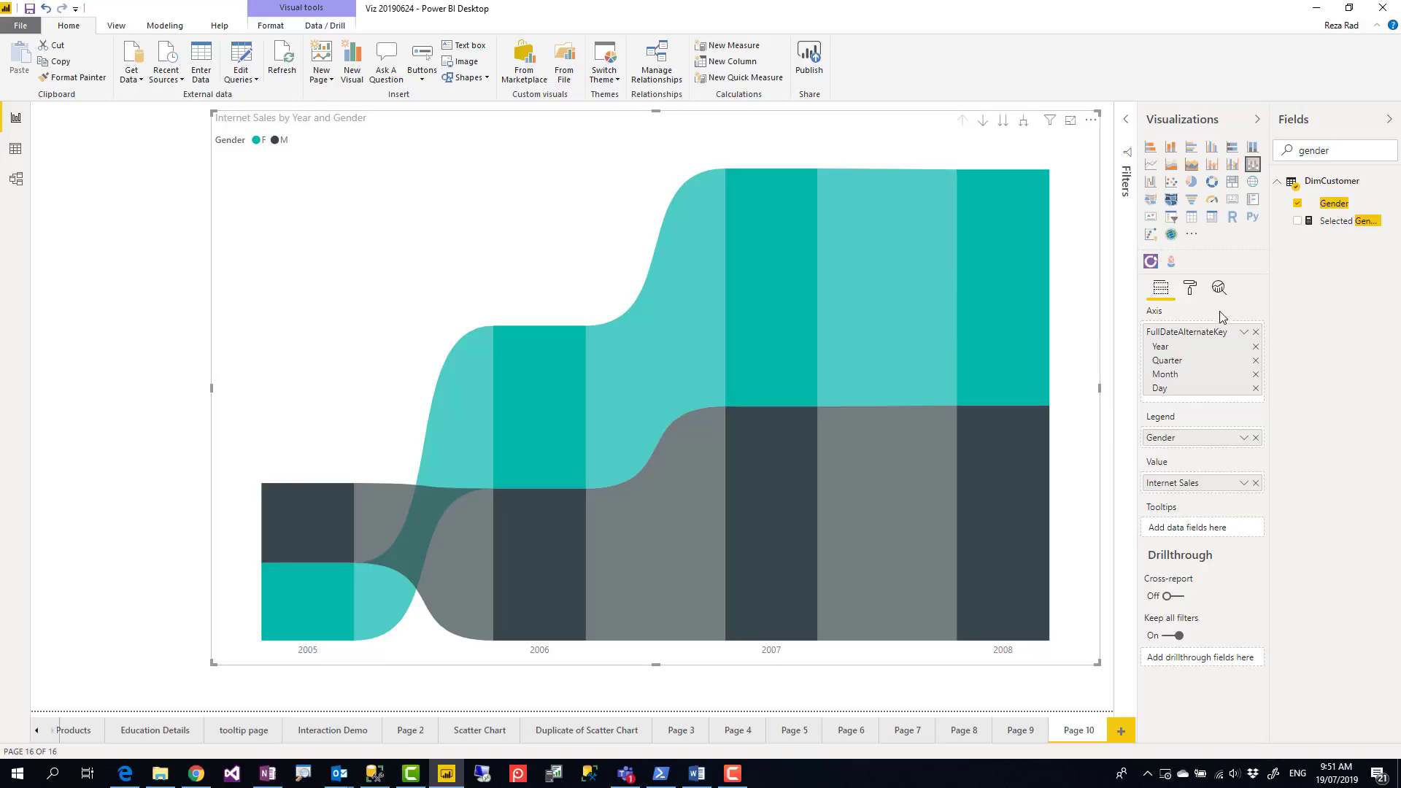
Turn on data labels and set the ribbon spacing to 0
{"action": "left_click", "coordinate": [1192, 292]}
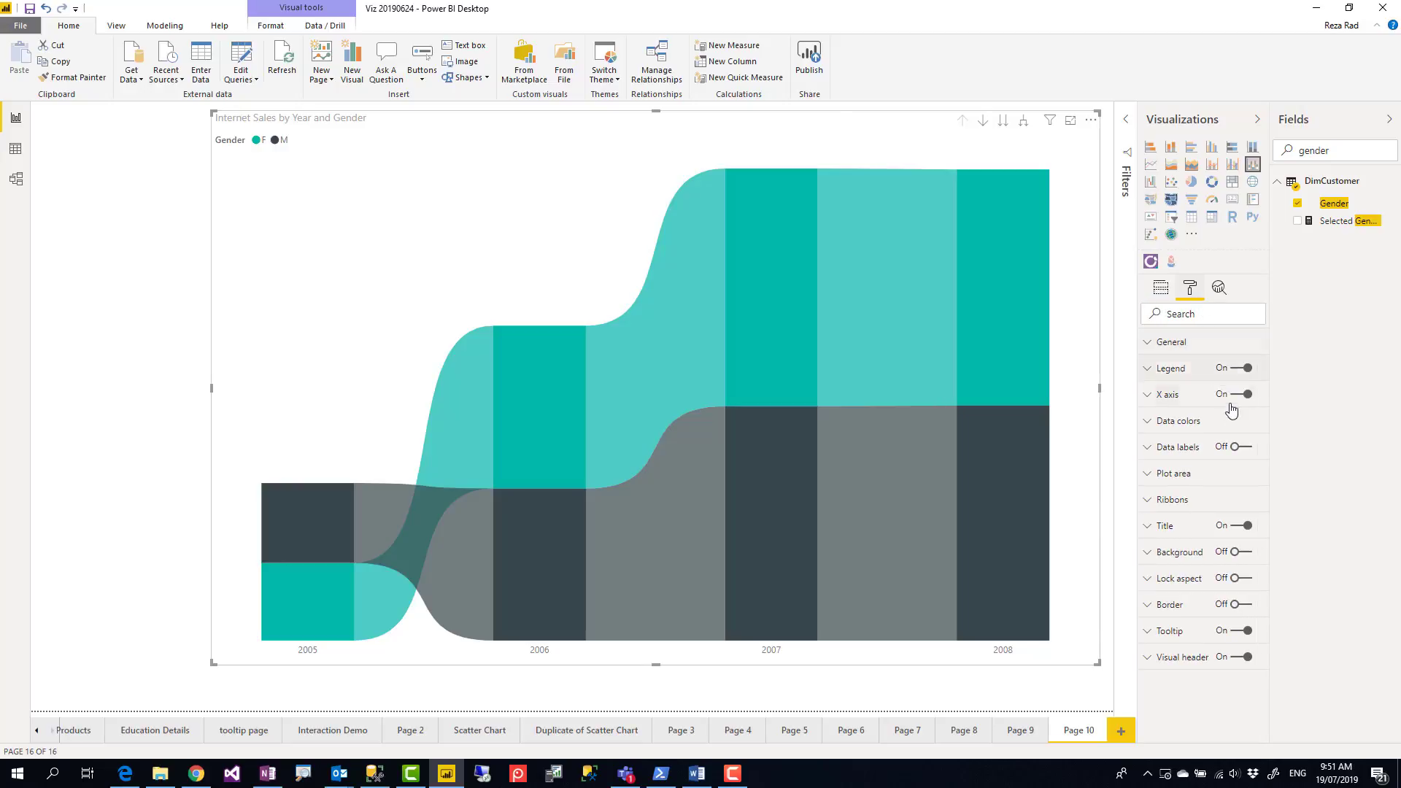
{"action": "left_click", "coordinate": [1240, 447]}
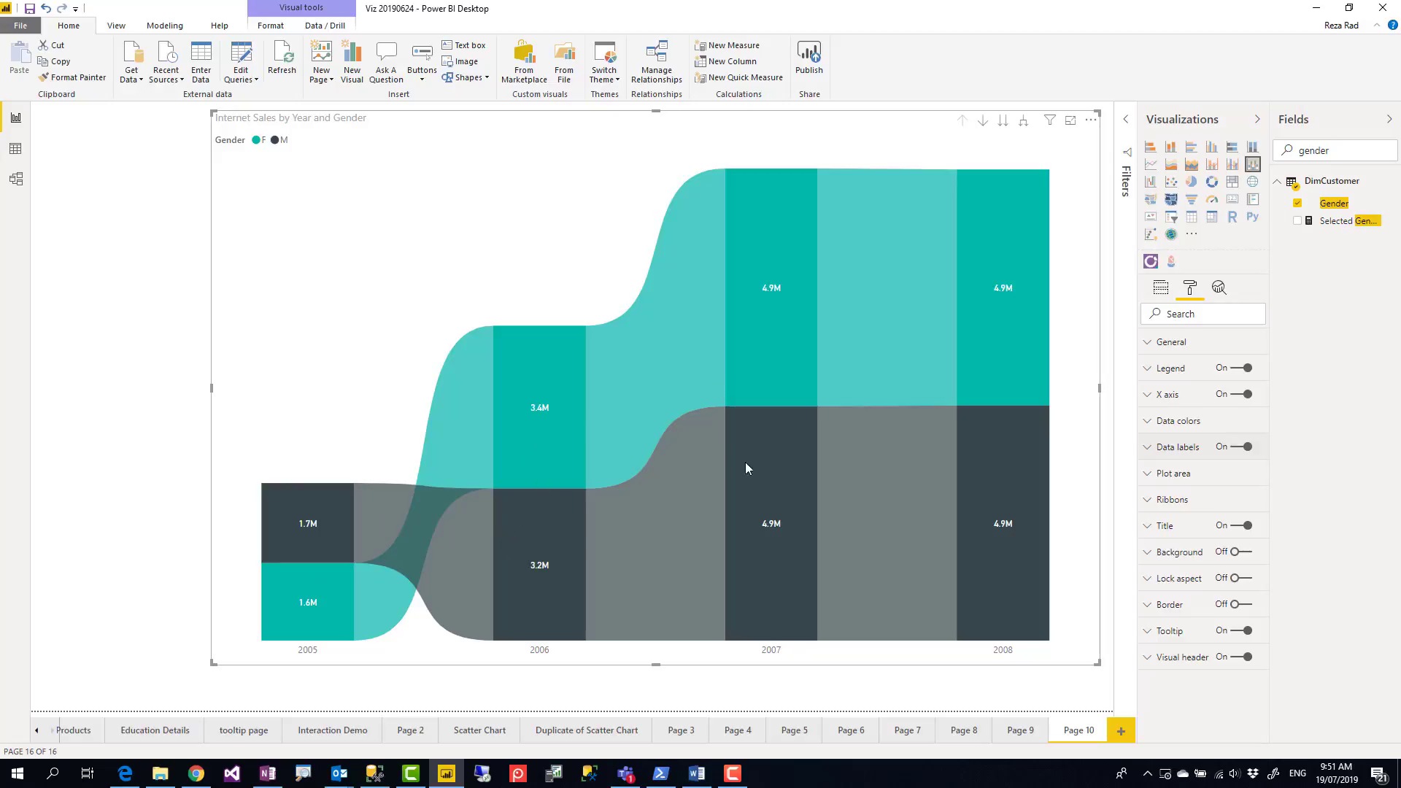
{"action": "left_click", "coordinate": [1155, 505]}
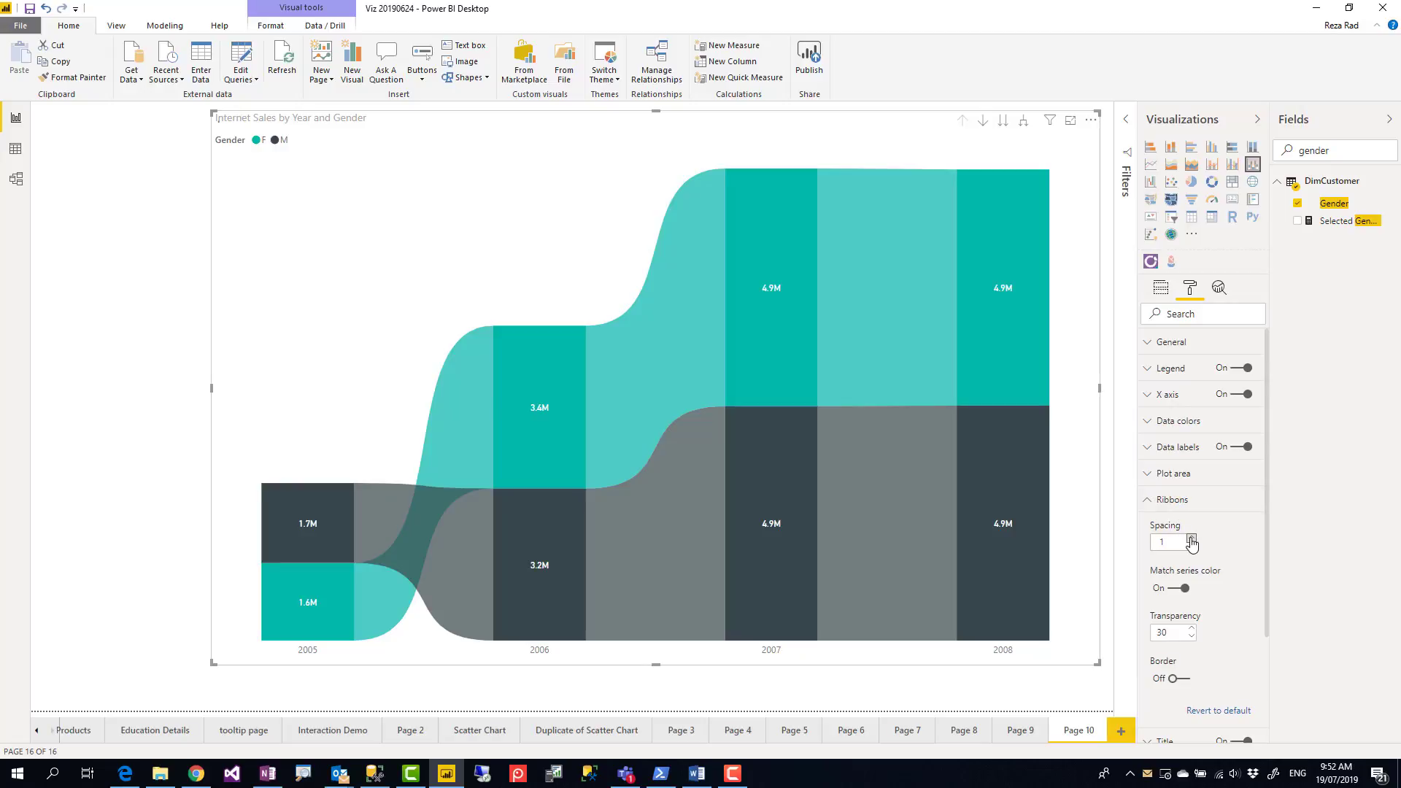
{"action": "left_click", "coordinate": [1191, 538]}
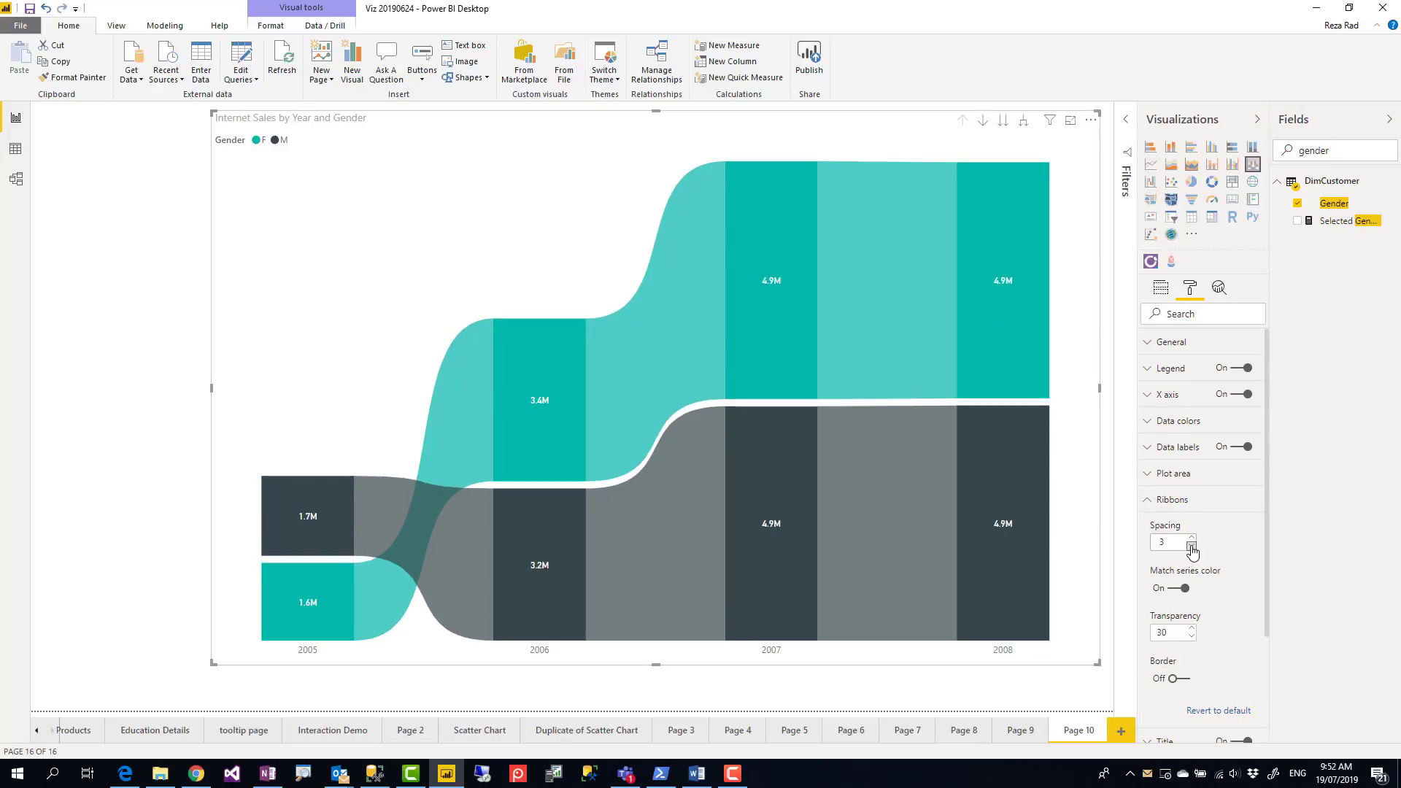
{"action": "left_click", "coordinate": [1192, 547]}
{"action": "left_click", "coordinate": [1192, 546]}
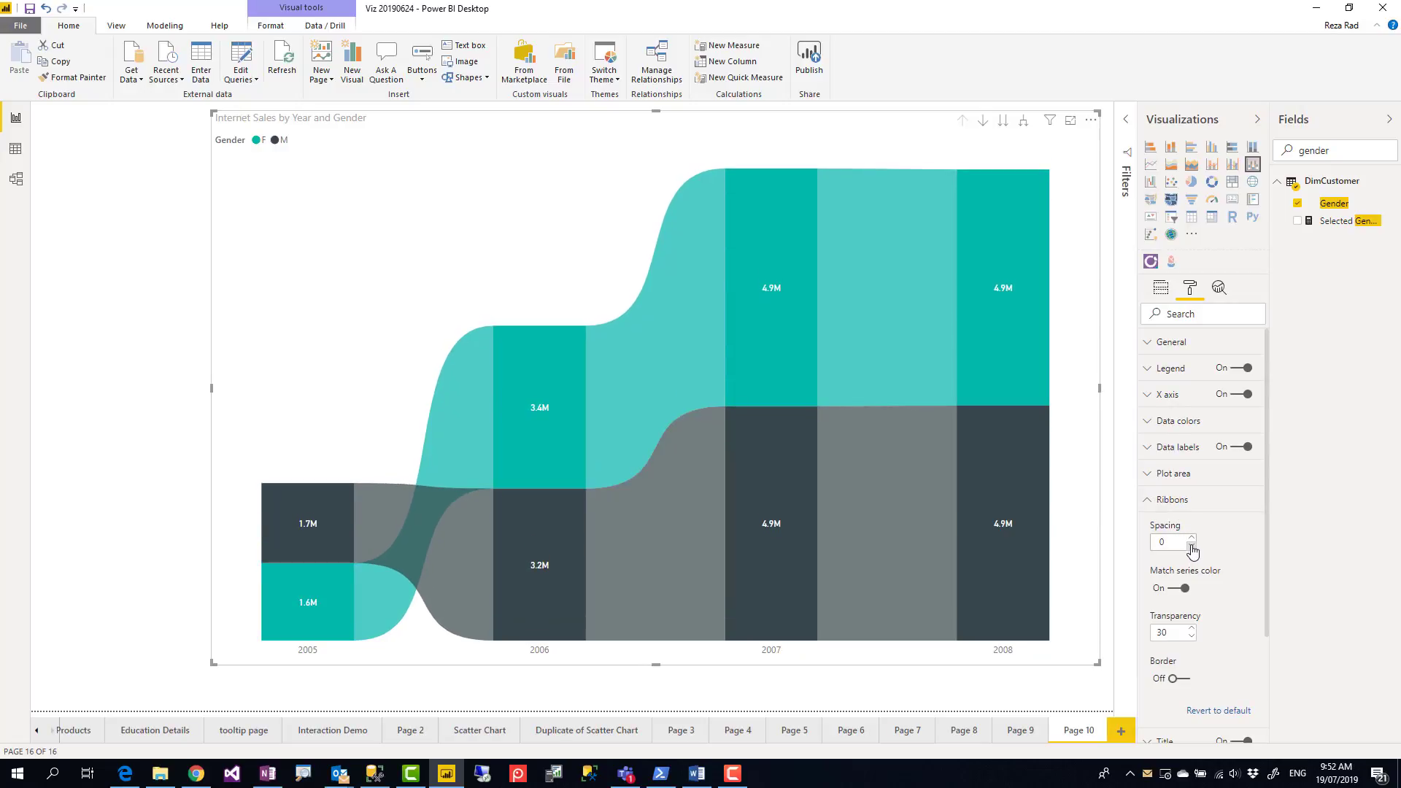
Keep ribbons matching series colours and raise ribbon transparency to 42
{"action": "left_click", "coordinate": [1175, 592]}
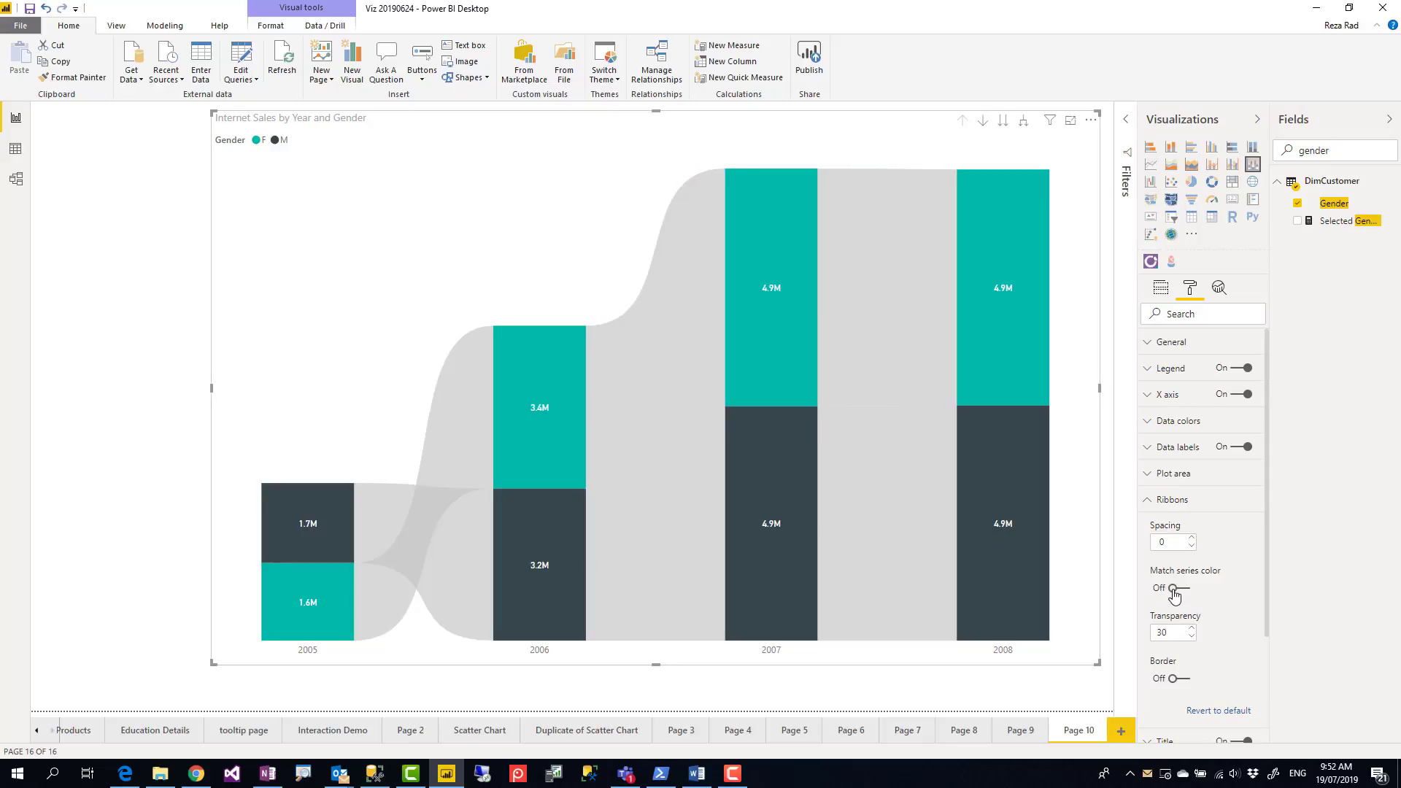
{"action": "left_click", "coordinate": [1185, 591]}
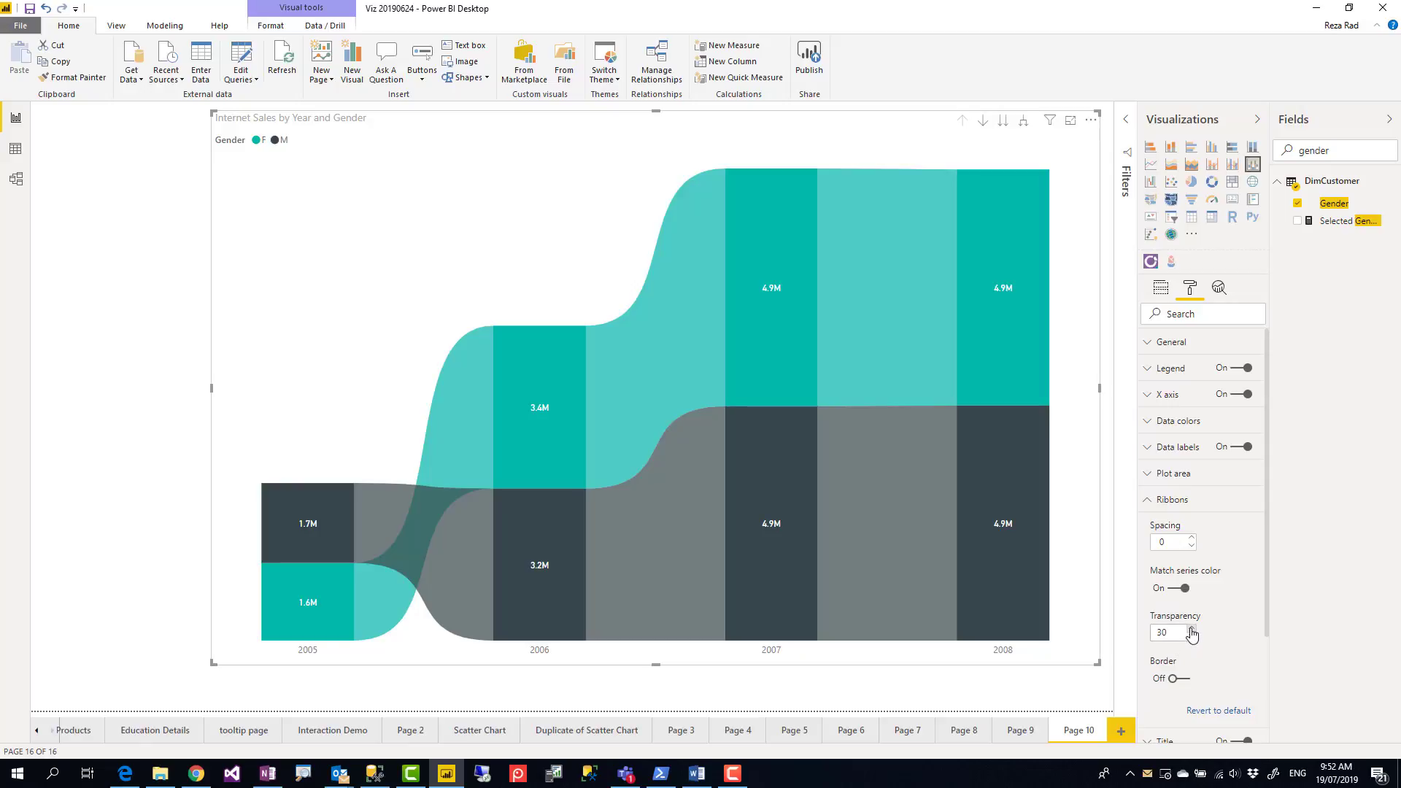
{"action": "left_click", "coordinate": [1192, 630]}
{"action": "left_click", "coordinate": [1192, 630]}
{"action": "left_click", "coordinate": [1192, 630]}
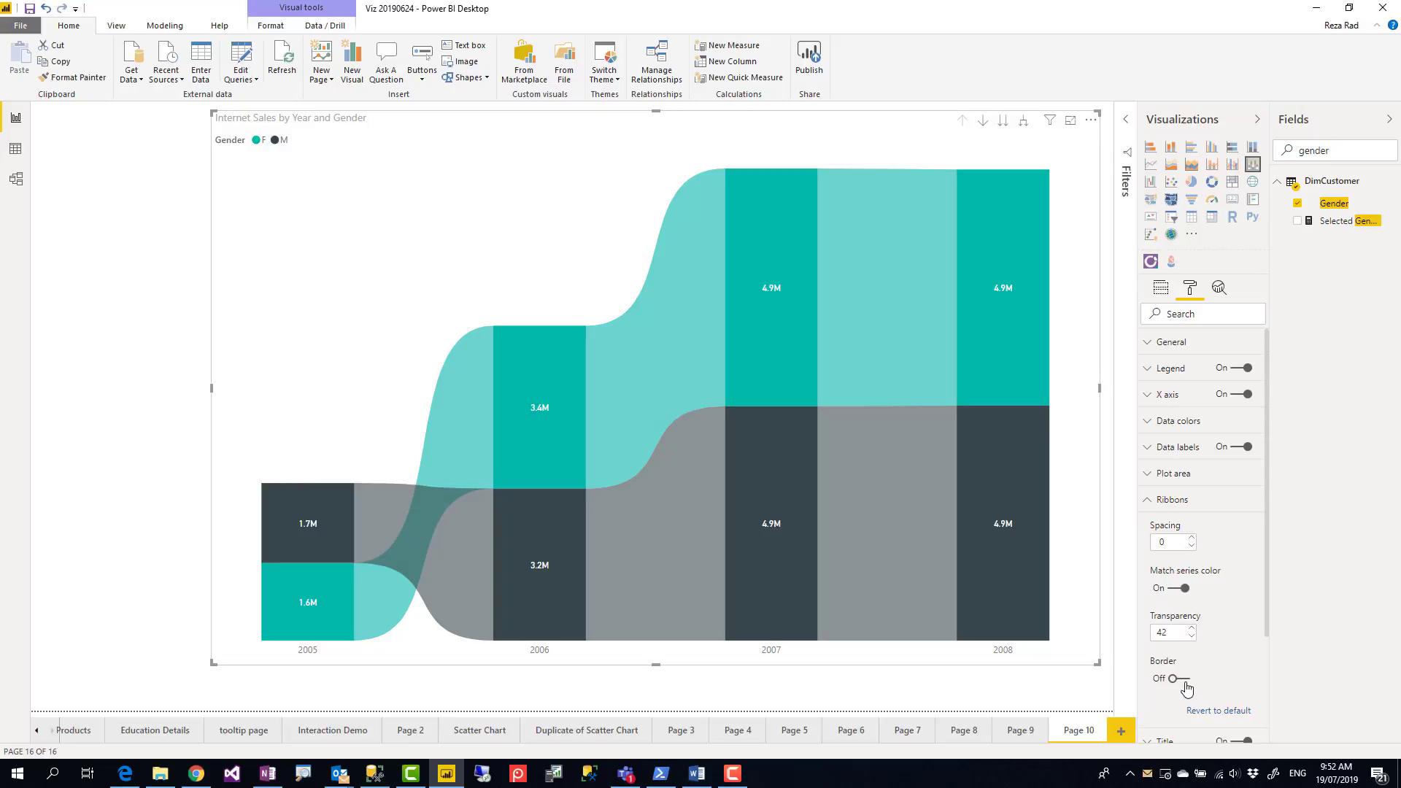
{"action": "left_click", "coordinate": [1153, 511]}
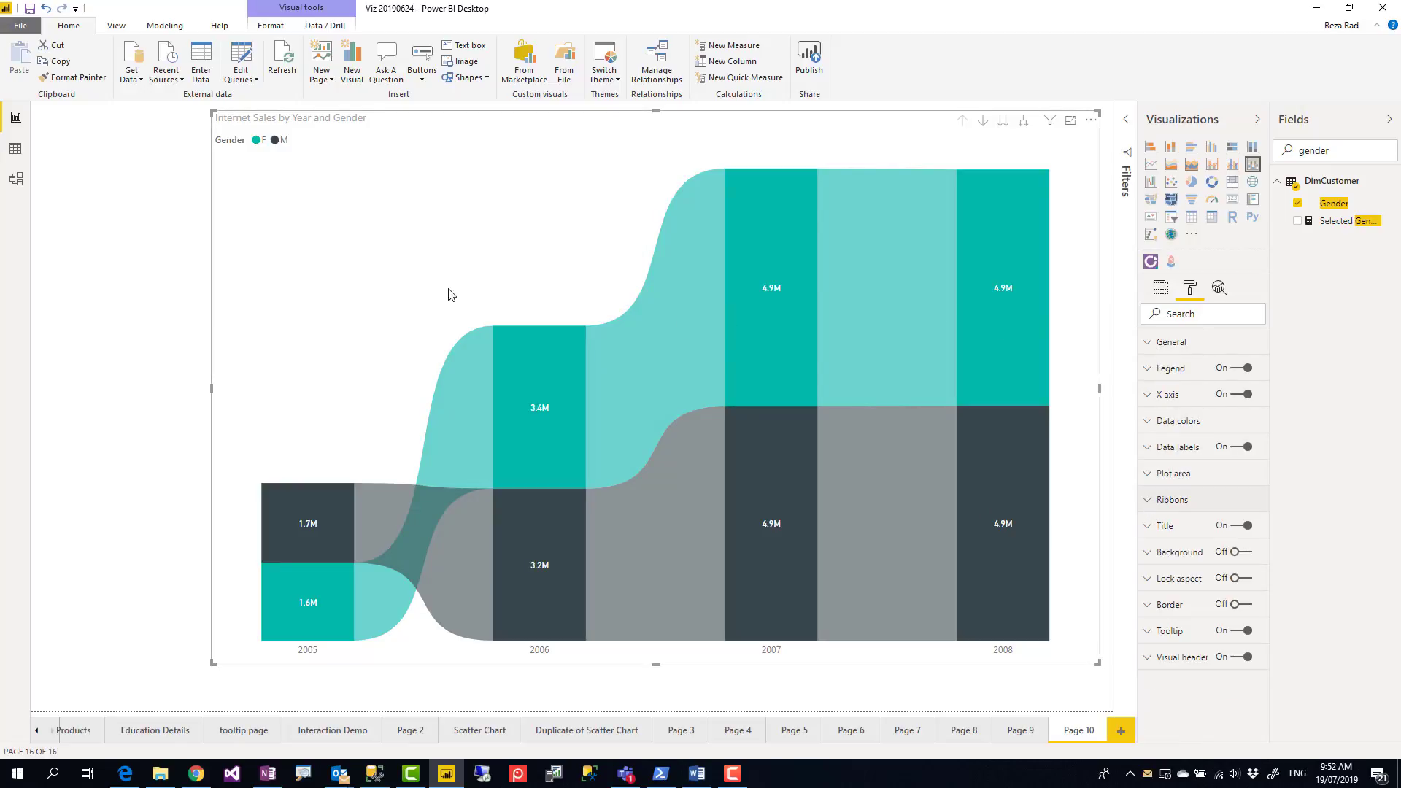